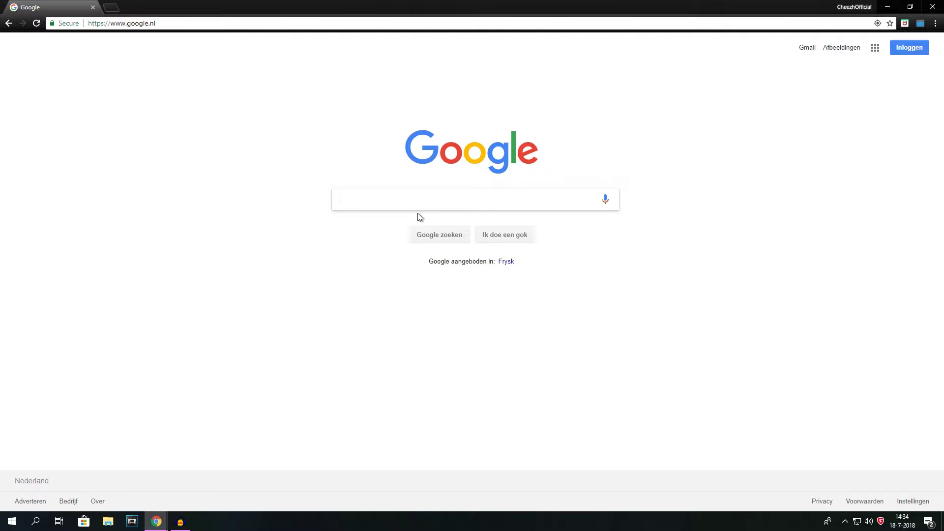
# Step: Search Google for obs and open the Open Broadcaster Software home page
pyautogui.write('obs')
pyautogui.press('Return')
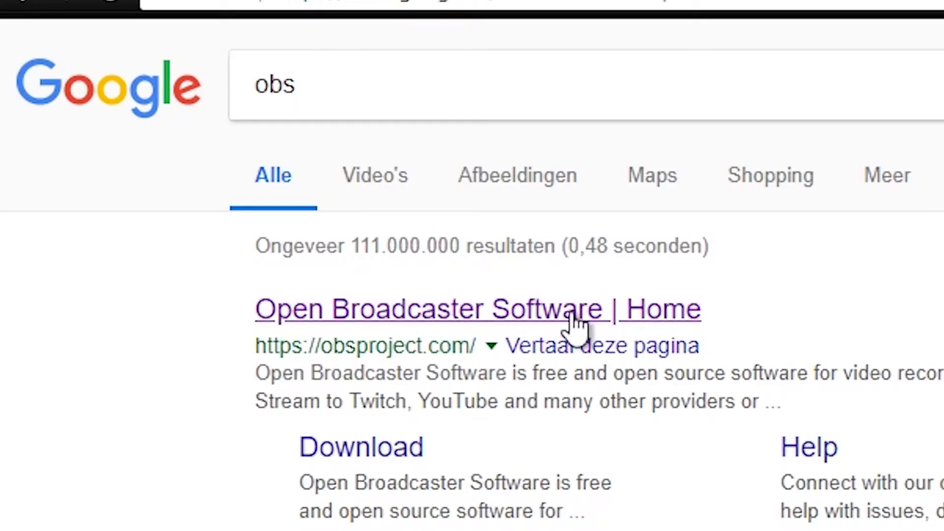
pyautogui.click(575, 320)
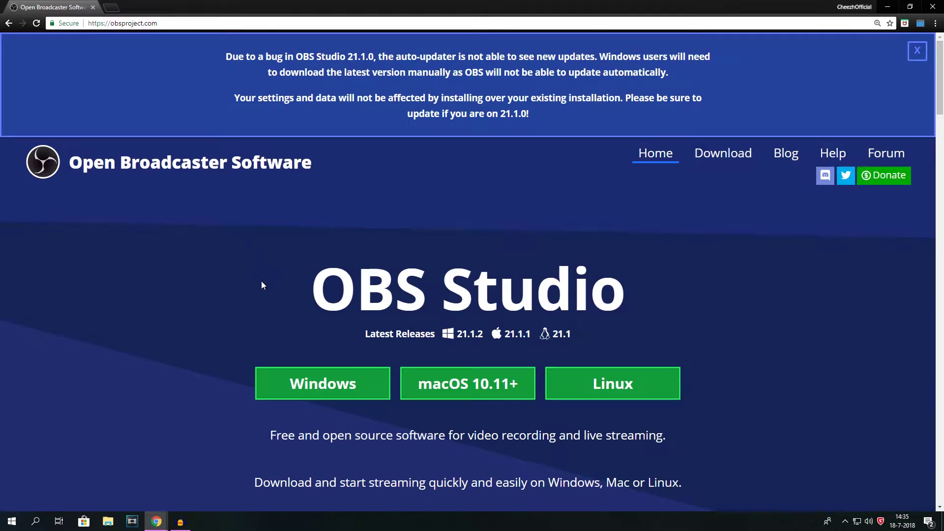
# Step: Download the Windows installer for OBS Studio from the home page
pyautogui.scroll(-1, 361, 344)
pyautogui.scroll(1, 485, 281)
pyautogui.scroll(-5, 442, 181)
pyautogui.scroll(4, 305, 222)
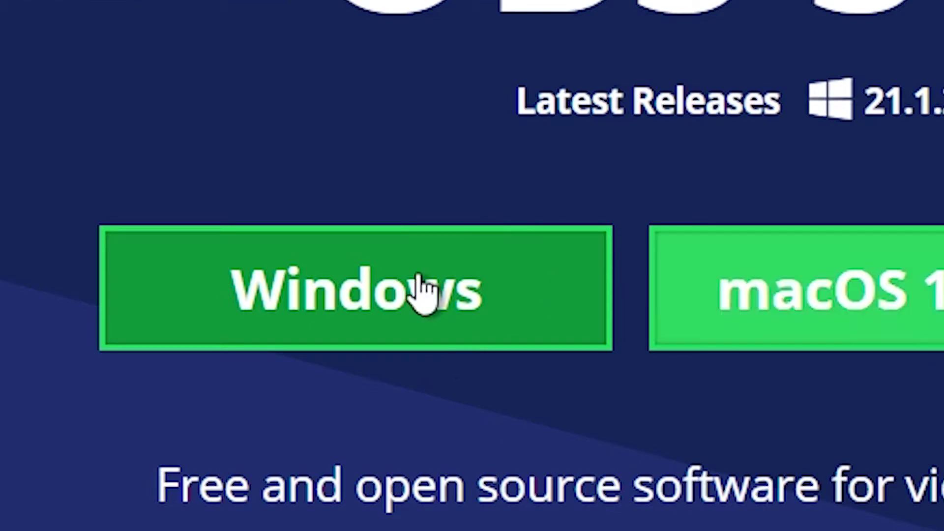
pyautogui.click(316, 289)
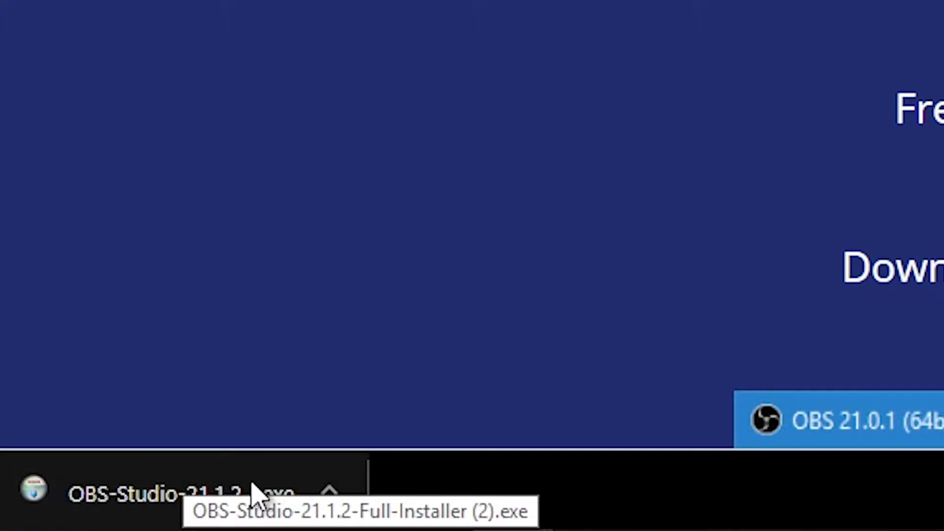
# Step: Run the downloaded OBS Studio 21.1.2 installer as far as the license agreement, and quit the setup there
pyautogui.click(254, 494)
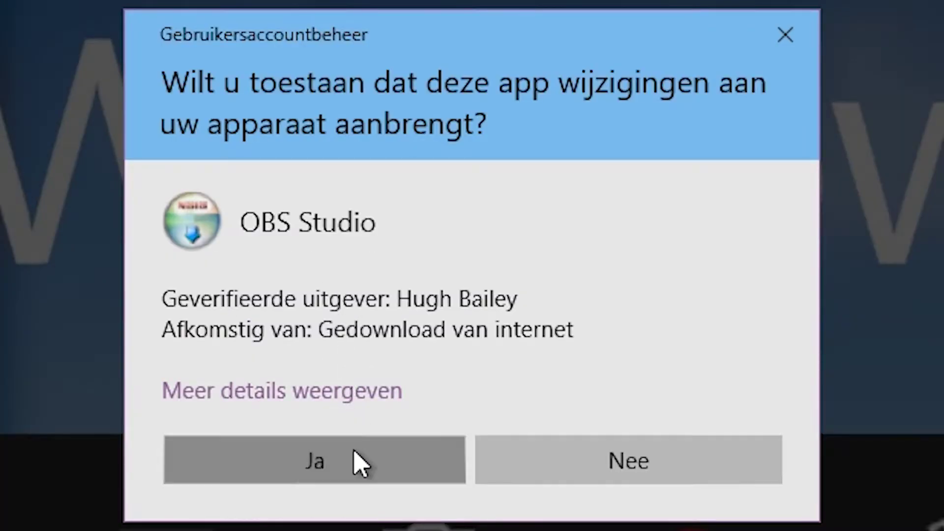
pyautogui.click(355, 454)
pyautogui.click(665, 497)
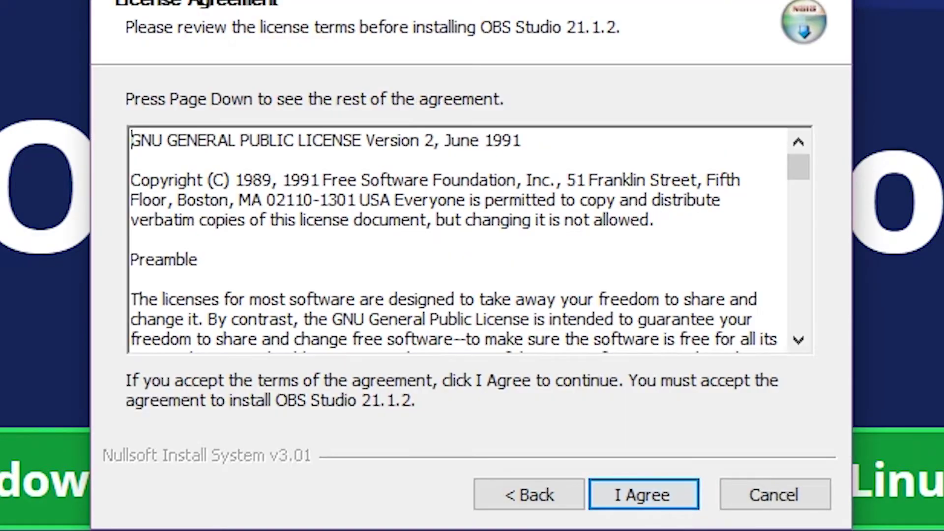
pyautogui.click(775, 494)
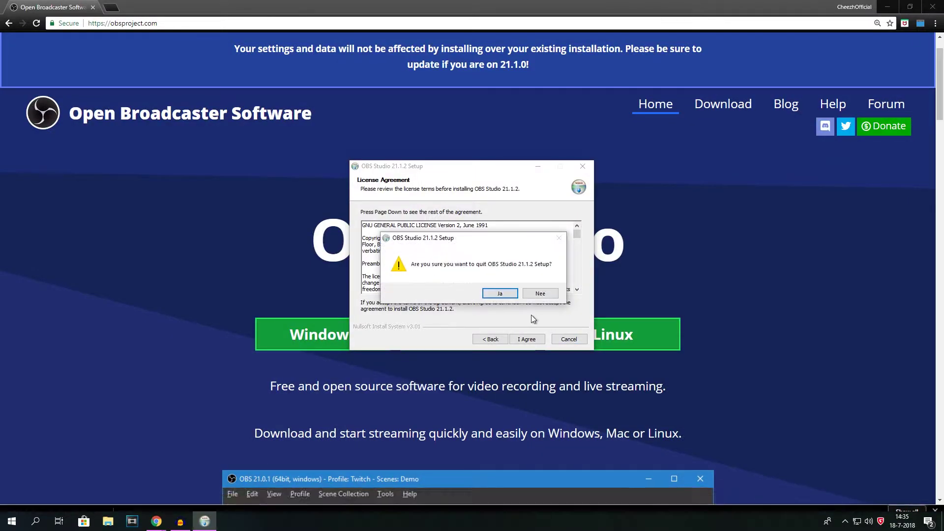
pyautogui.click(500, 293)
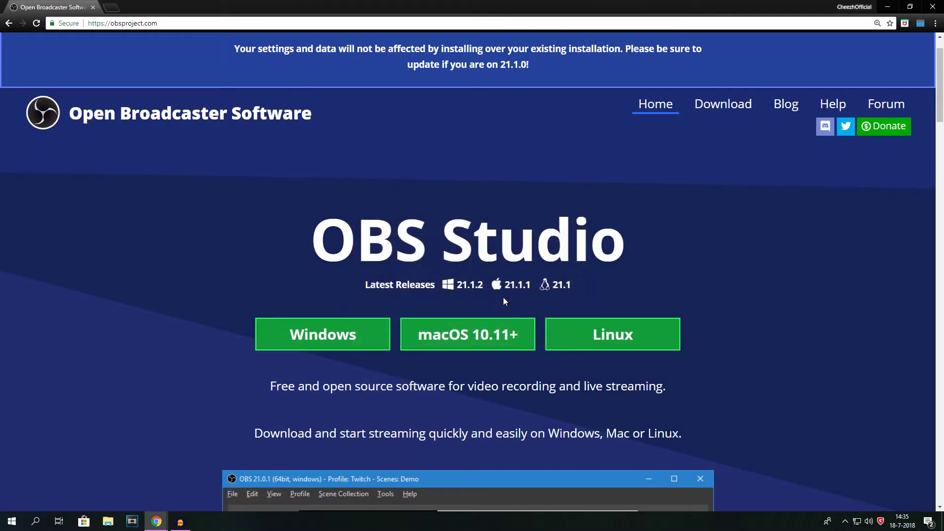
# Step: Close the browser, switch to OBS Studio and add a new scene named NEW
pyautogui.click(930, 6)
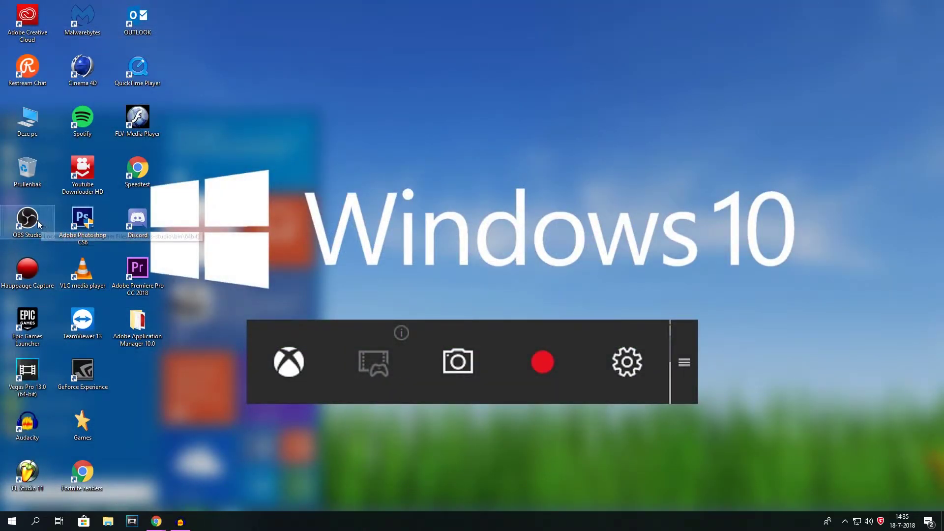
pyautogui.doubleClick(29, 233)
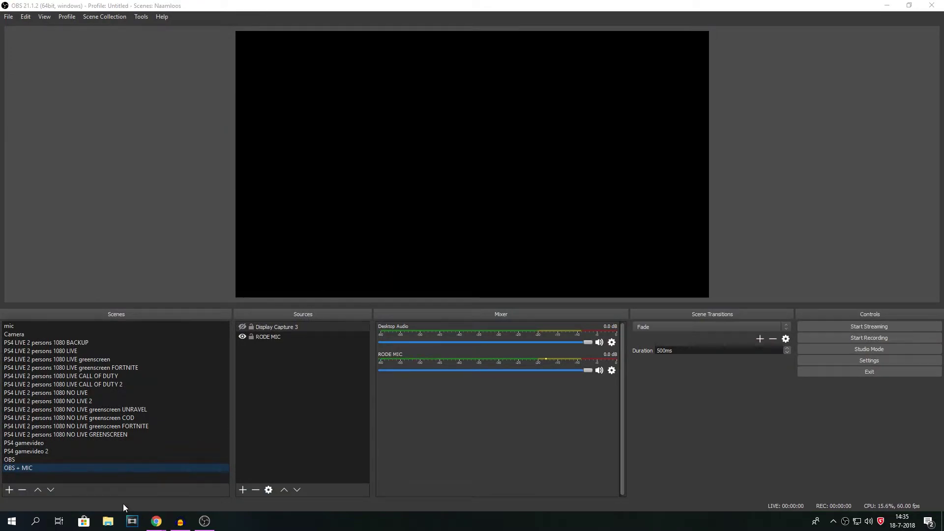
pyautogui.click(10, 489)
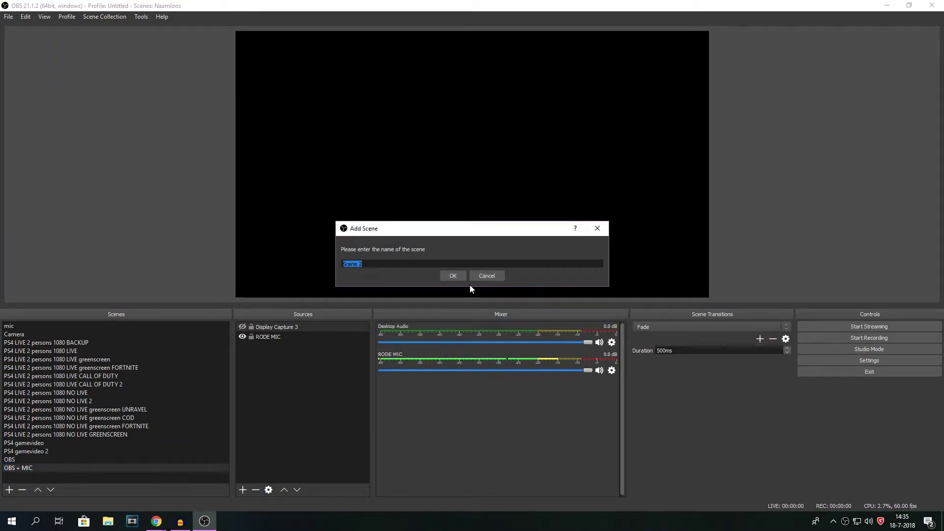
pyautogui.write('NEW')
pyautogui.press('Return')
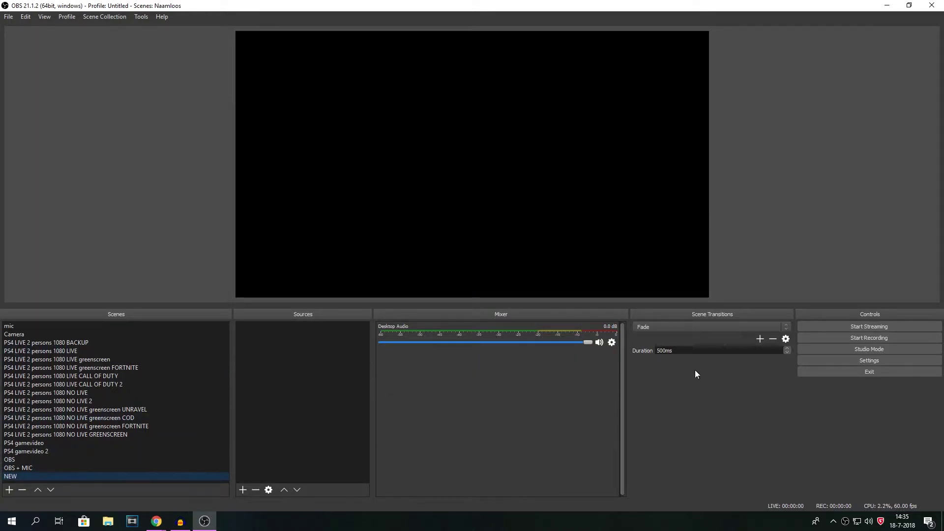
# Step: Disable and re-enable the scene preview several times, leaving it enabled
pyautogui.rightClick(411, 168)
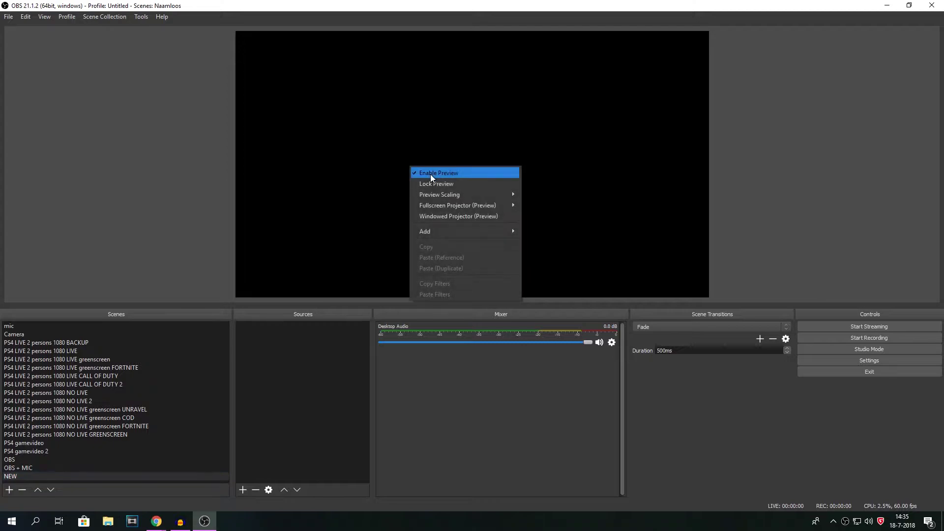
pyautogui.click(430, 174)
pyautogui.rightClick(449, 163)
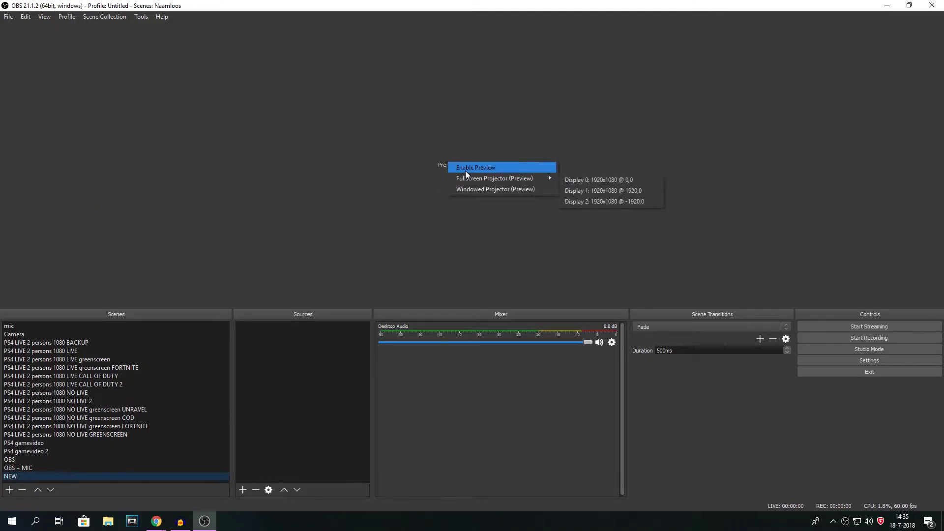
pyautogui.click(467, 169)
pyautogui.rightClick(469, 164)
pyautogui.click(470, 167)
pyautogui.rightClick(472, 157)
pyautogui.click(476, 161)
pyautogui.rightClick(438, 146)
pyautogui.click(439, 146)
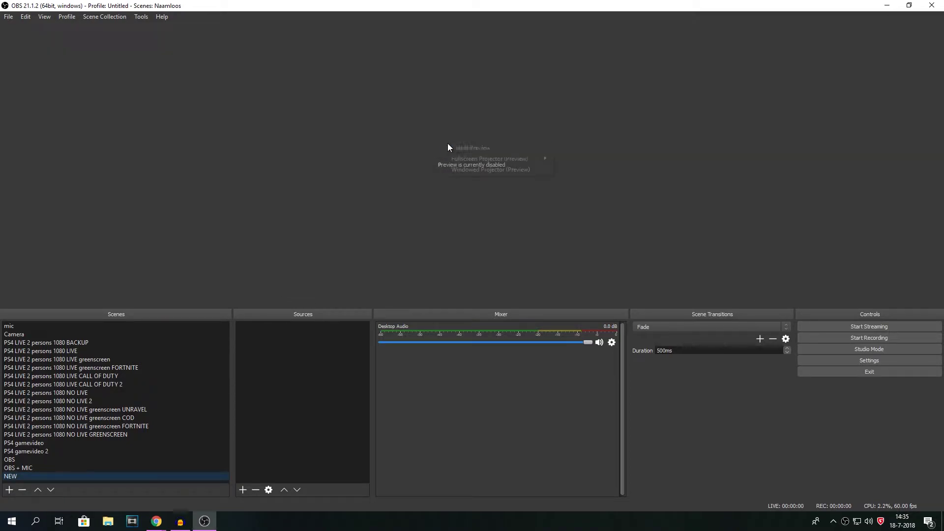
pyautogui.rightClick(445, 141)
pyautogui.click(448, 145)
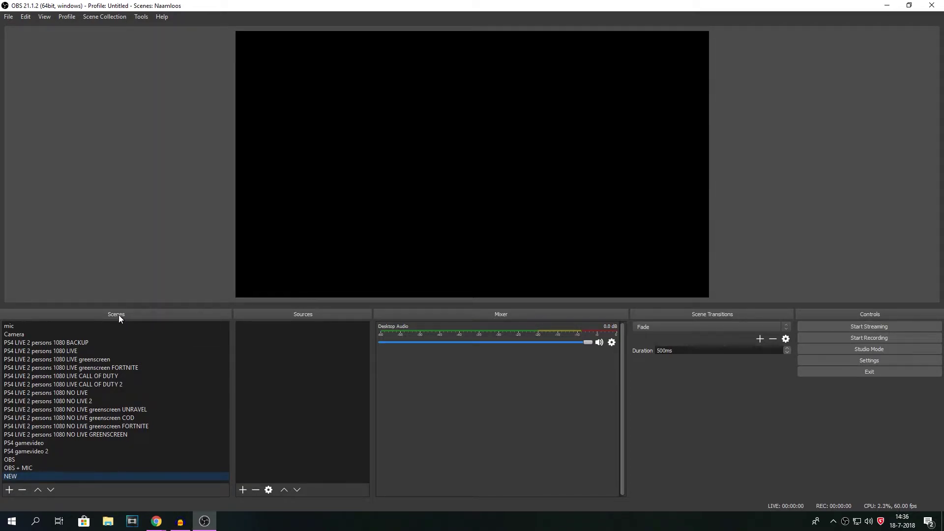
pyautogui.rightClick(20, 476)
pyautogui.click(16, 477)
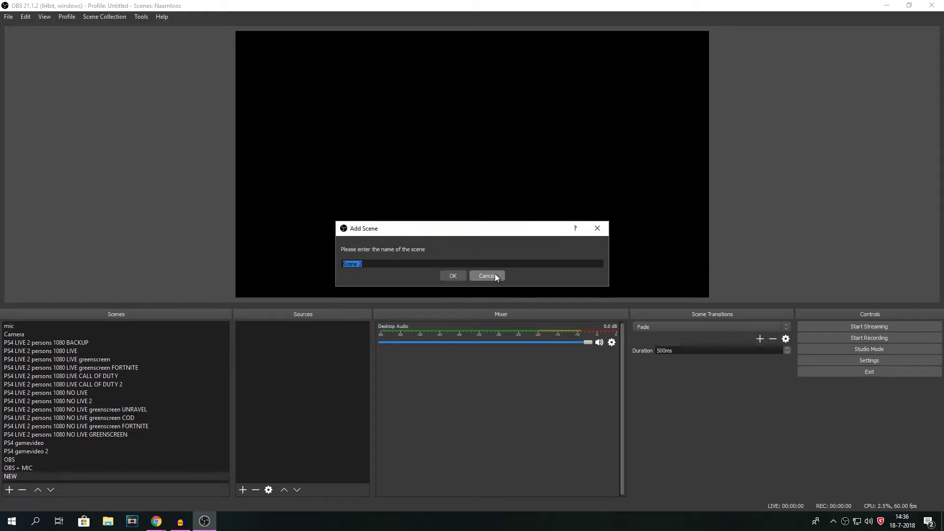
pyautogui.click(495, 274)
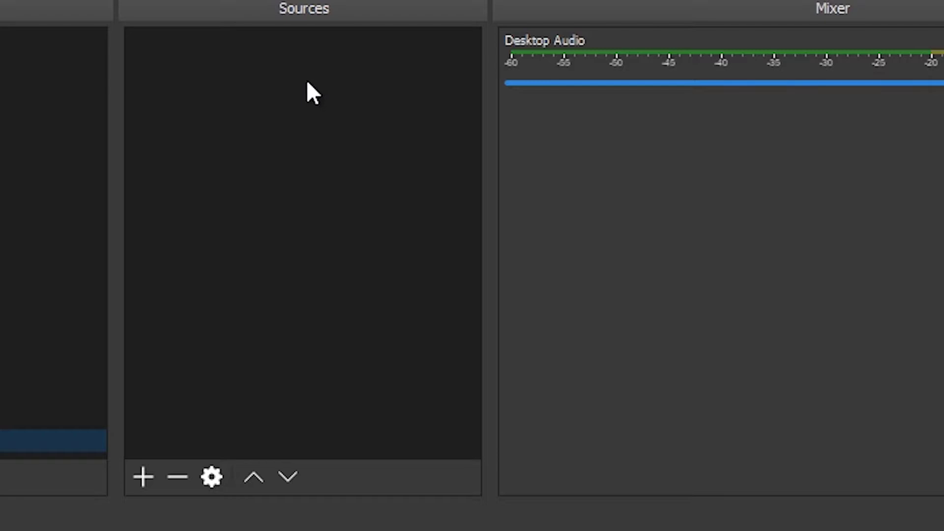
# Step: Add a Display Capture source named "Recording my display" to the NEW scene
pyautogui.rightClick(307, 75)
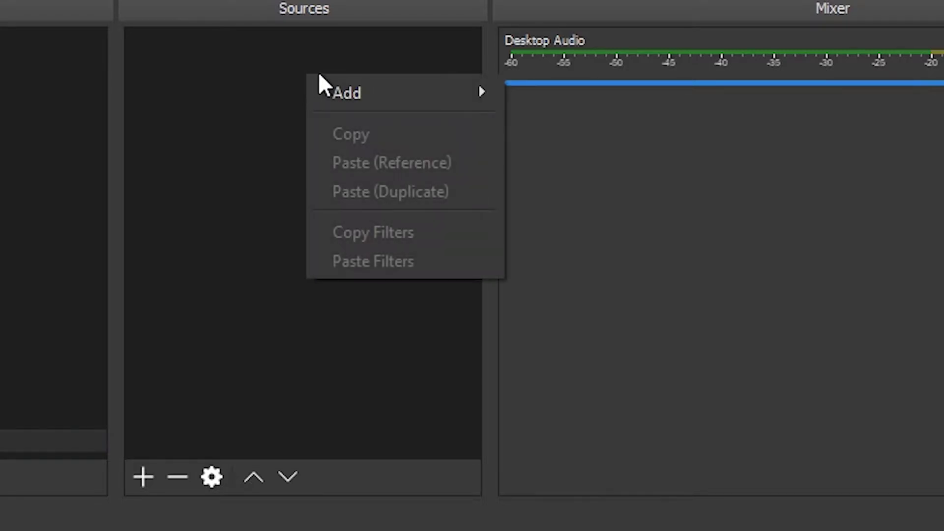
pyautogui.moveTo(328, 84)
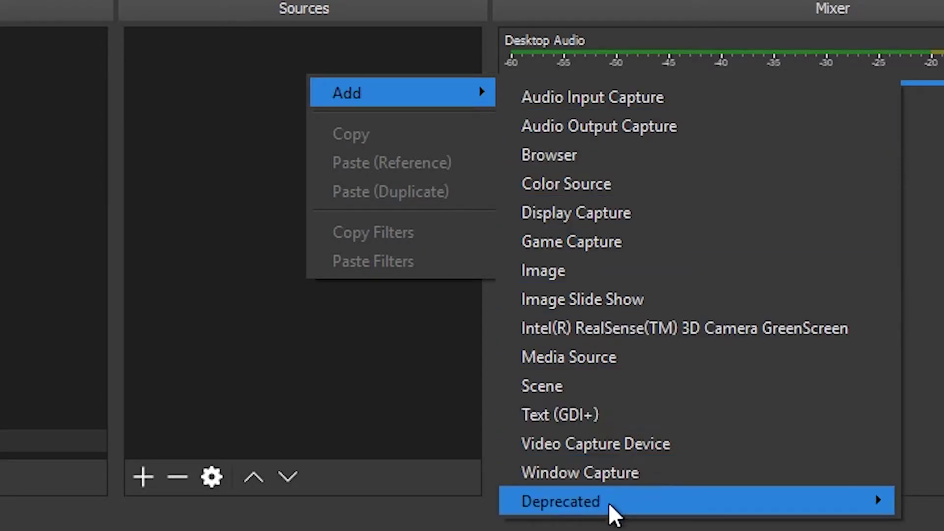
pyautogui.click(616, 222)
pyautogui.write('Recording my display')
pyautogui.press('Return')
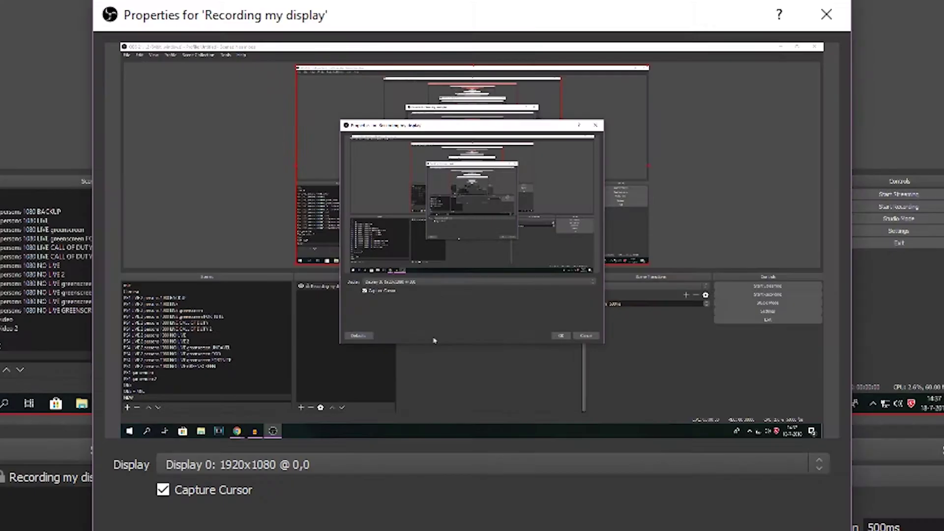
# Step: Try Display 1 and Display 2 as the captured monitor, and return the source to Display 0
pyautogui.click(300, 464)
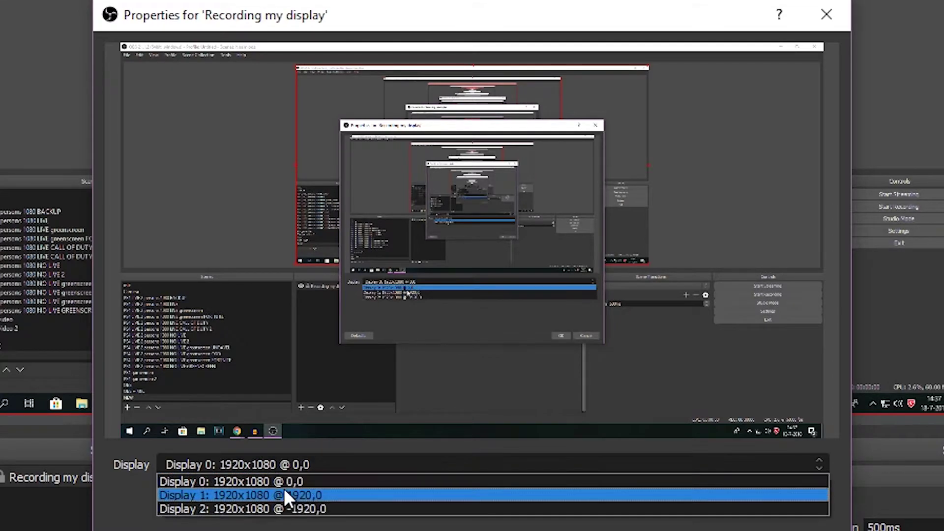
pyautogui.click(256, 481)
pyautogui.click(255, 465)
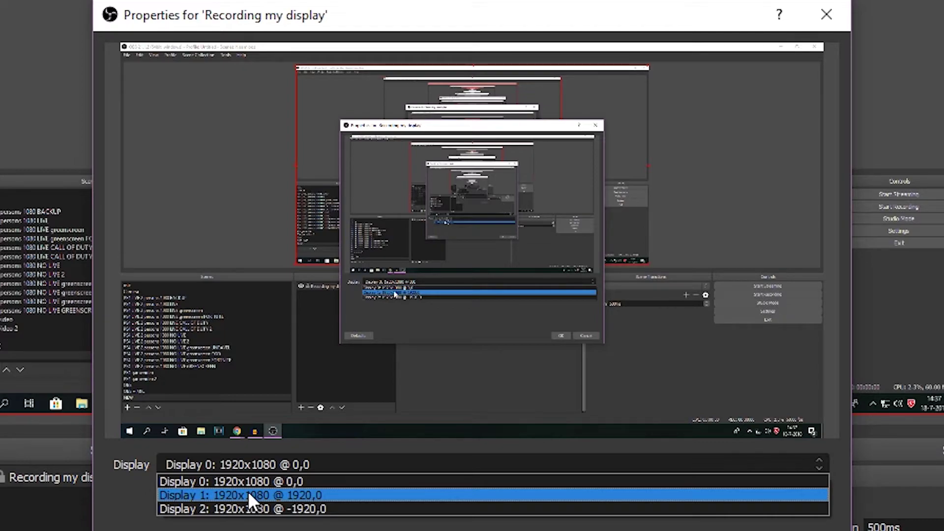
pyautogui.click(249, 492)
pyautogui.click(265, 465)
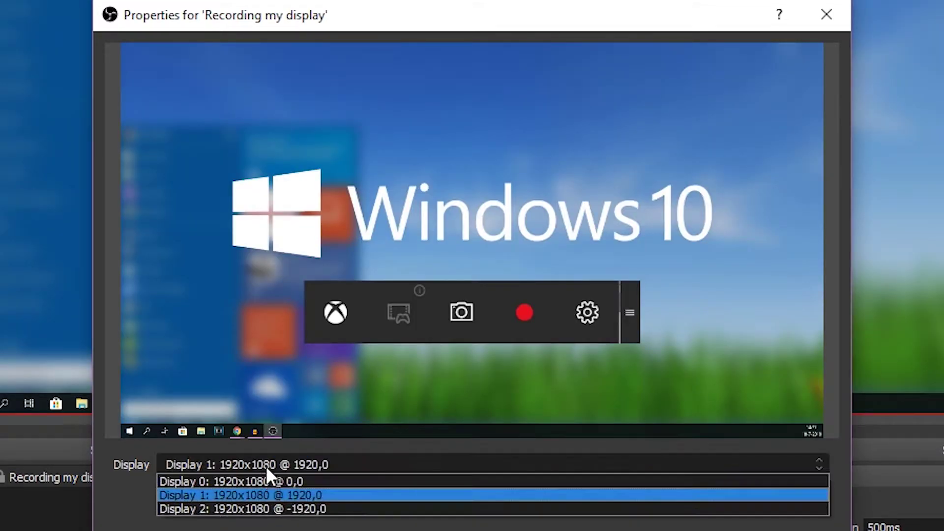
pyautogui.click(268, 509)
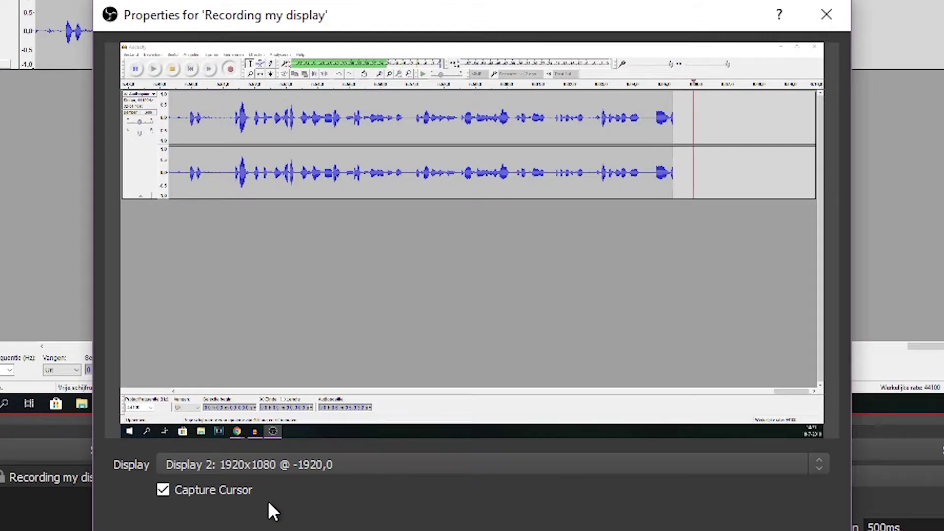
pyautogui.click(280, 466)
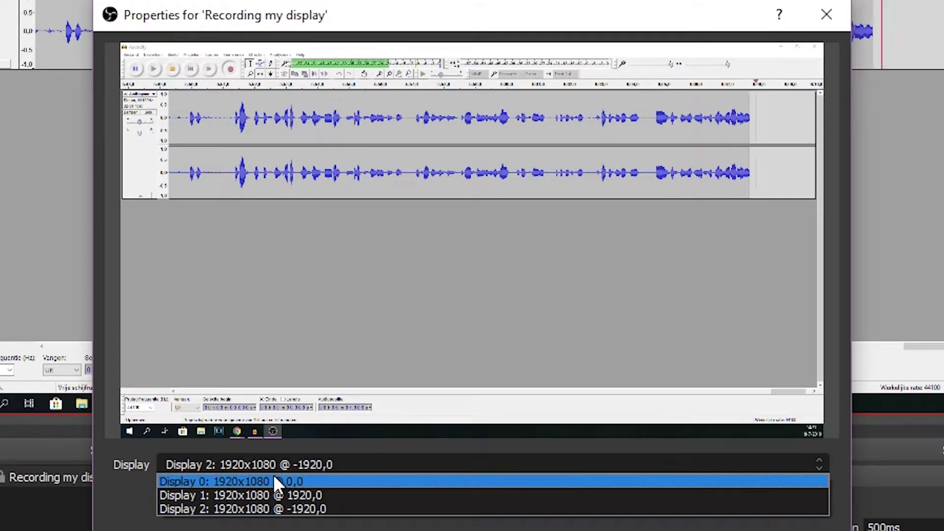
pyautogui.click(274, 478)
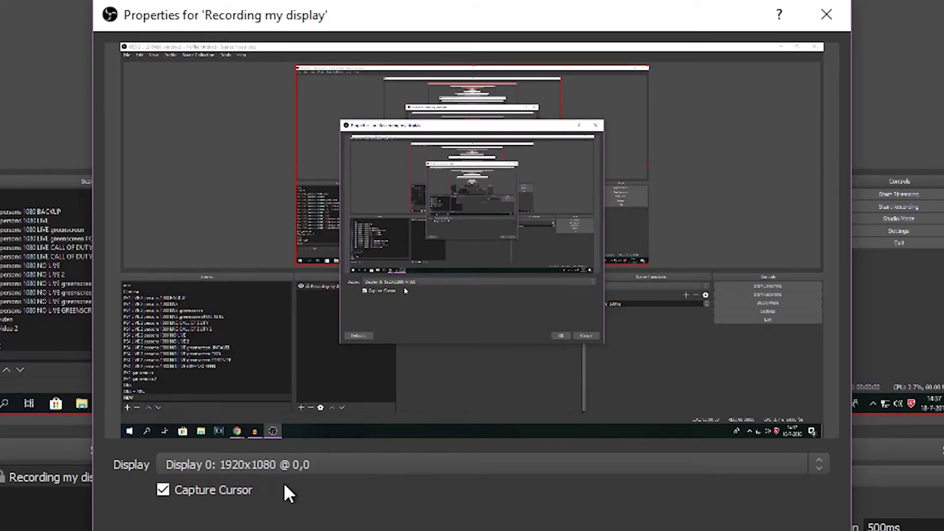
# Step: Reposition the properties window to check the capture of the desktop, and accept Display 0 with Capture Cursor enabled
pyautogui.moveTo(687, 25); pyautogui.dragTo(490, 62)
pyautogui.moveTo(463, 4); pyautogui.dragTo(943, 39)
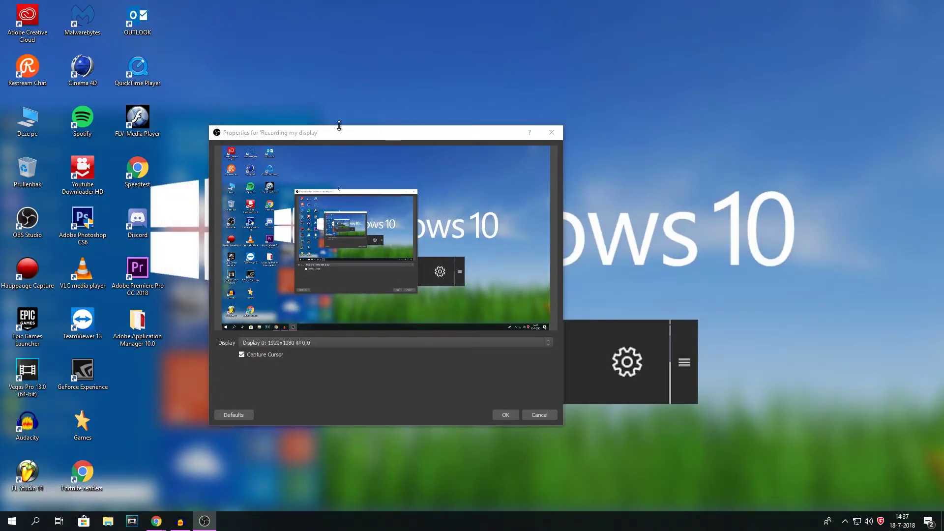
pyautogui.moveTo(339, 129); pyautogui.dragTo(438, 128)
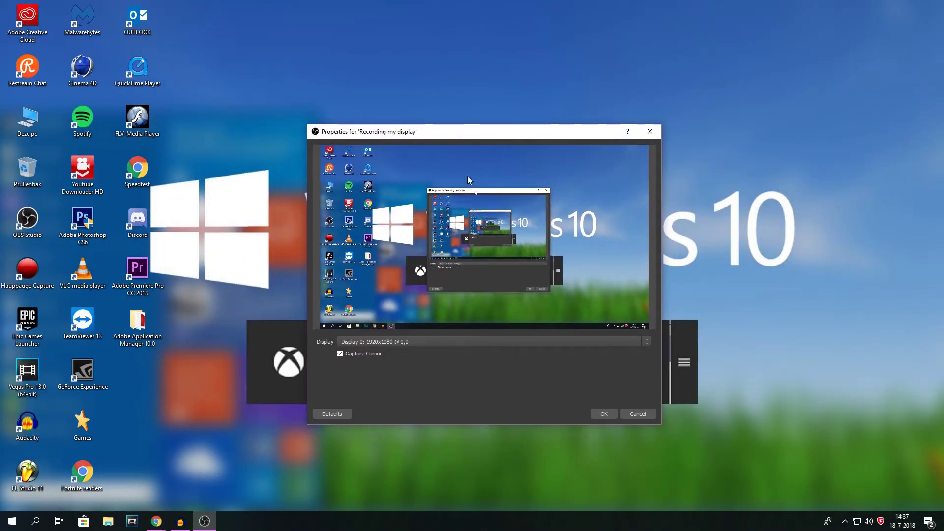
pyautogui.click(604, 414)
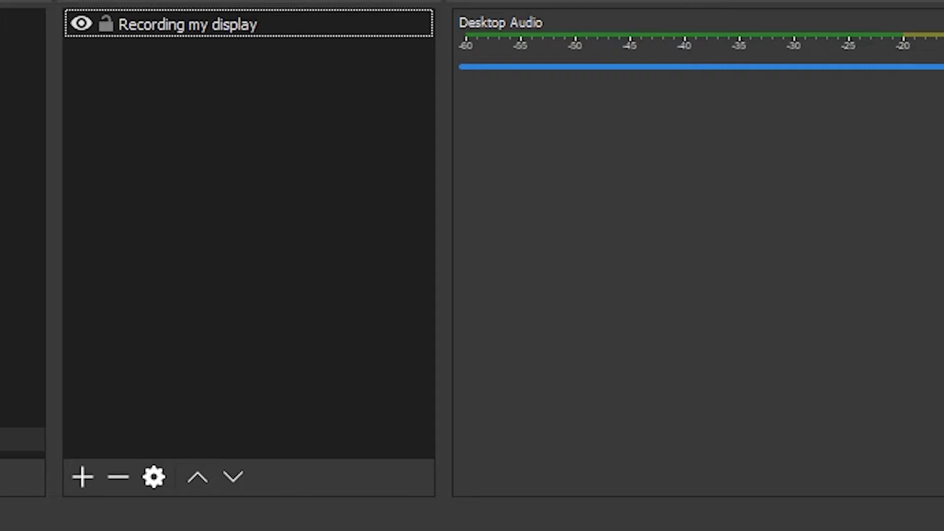
pyautogui.click(107, 20)
pyautogui.rightClick(197, 65)
pyautogui.moveTo(265, 89)
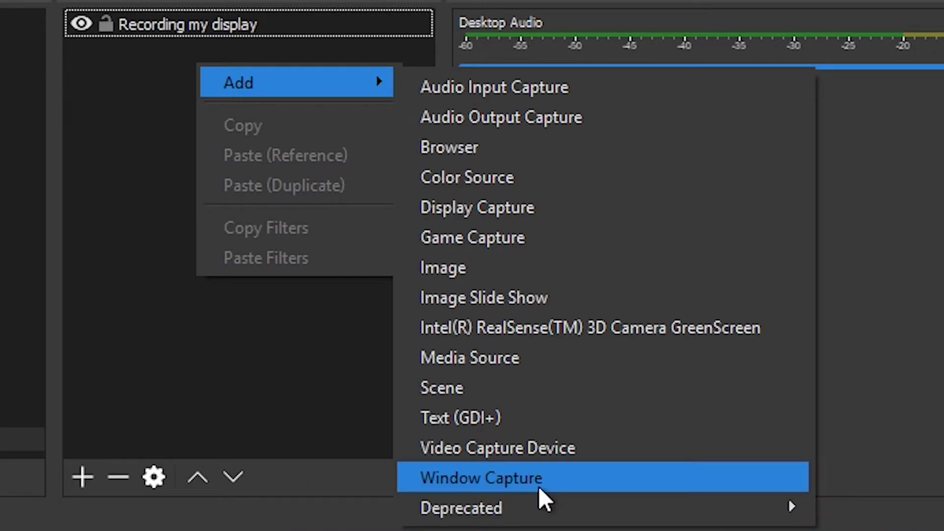
pyautogui.click(200, 326)
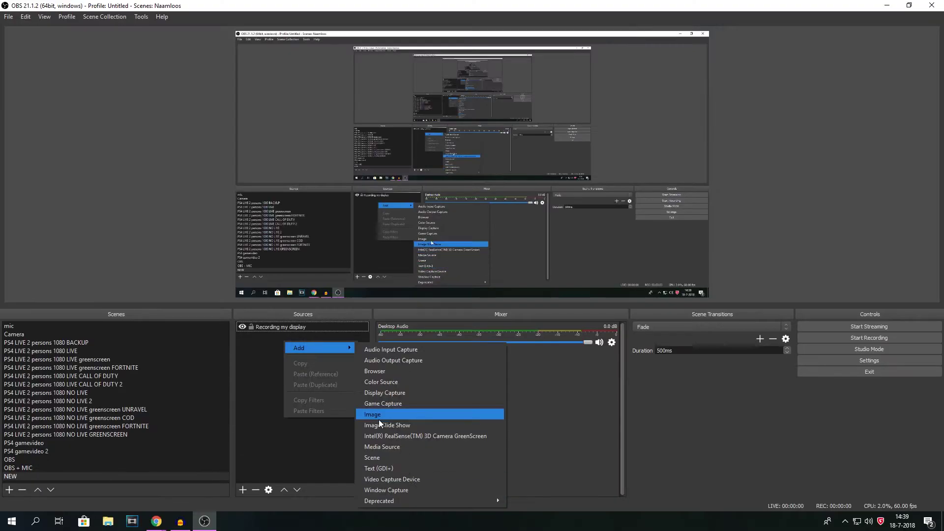
pyautogui.click(285, 436)
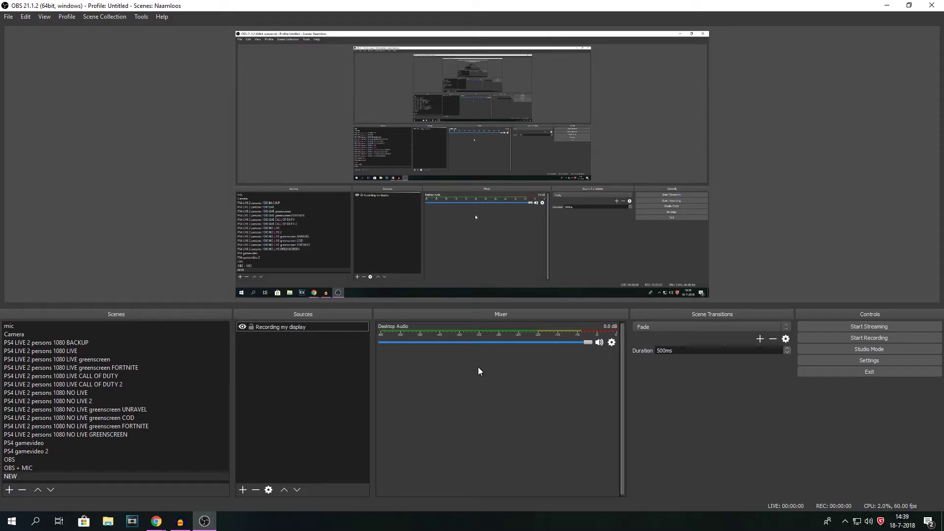
# Step: Review the Desktop Audio Device options in the audio settings, keep Default, and close the settings
pyautogui.click(845, 361)
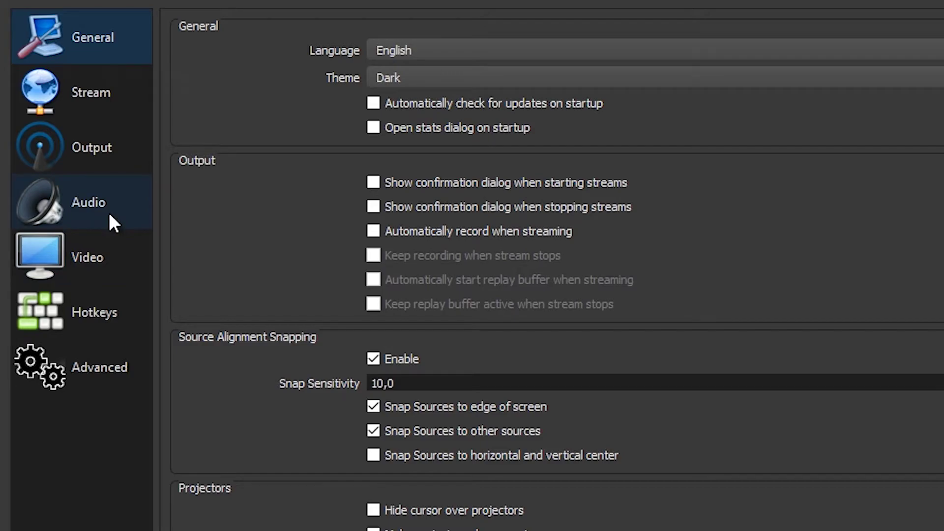
pyautogui.click(283, 180)
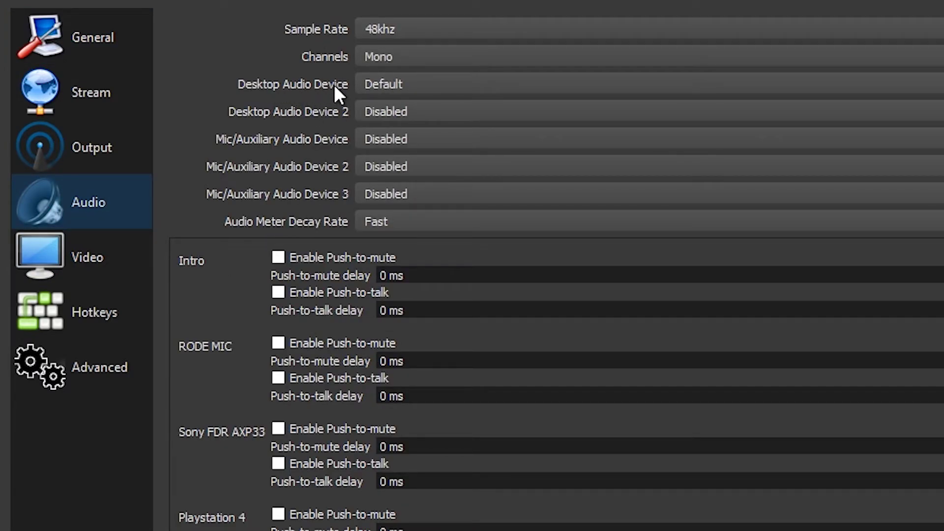
pyautogui.click(394, 89)
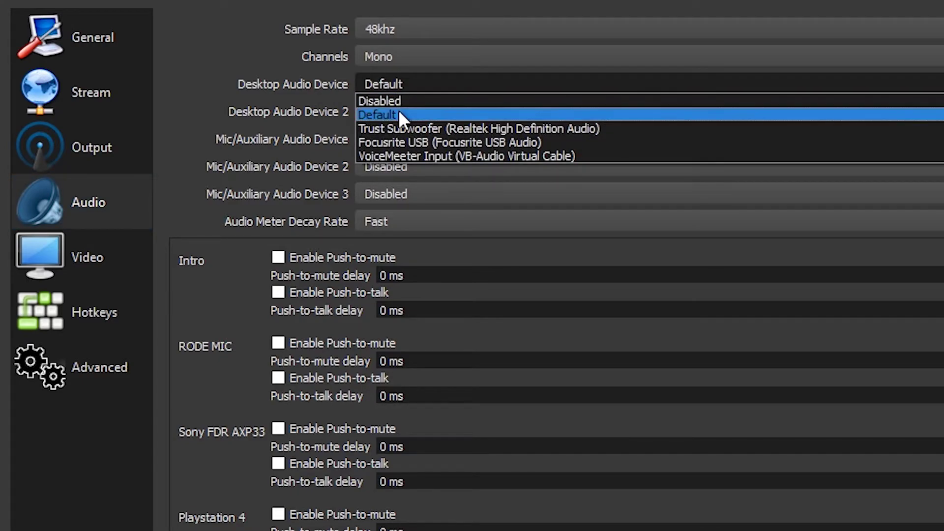
pyautogui.click(400, 114)
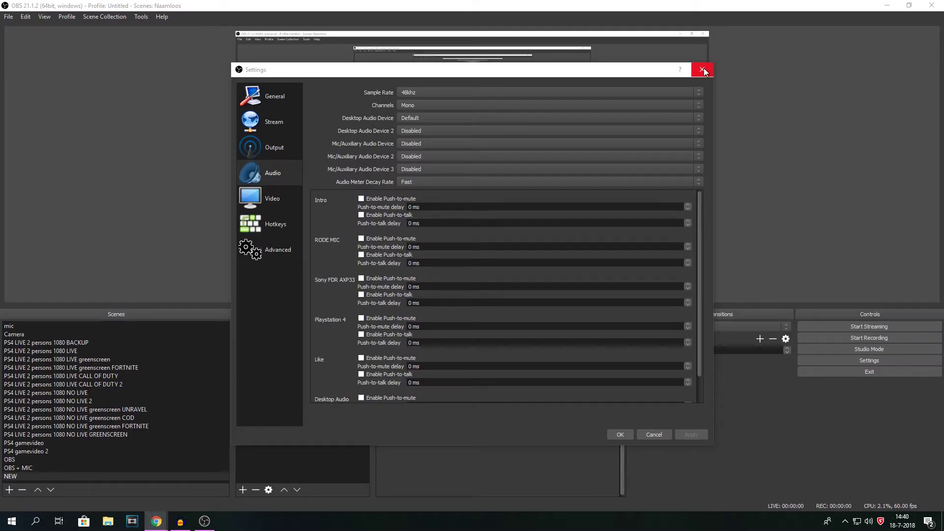
pyautogui.click(697, 69)
pyautogui.hotkey('alt', 'Tab')
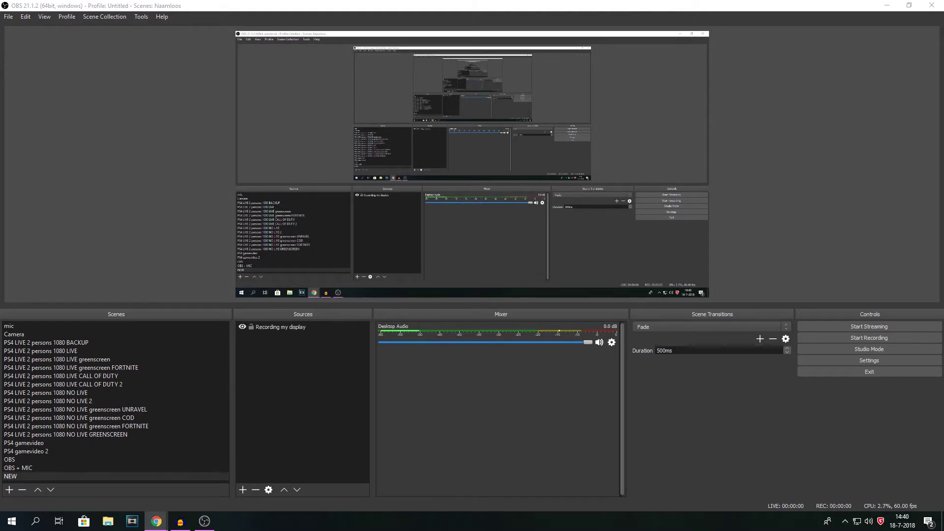
pyautogui.click(727, 436)
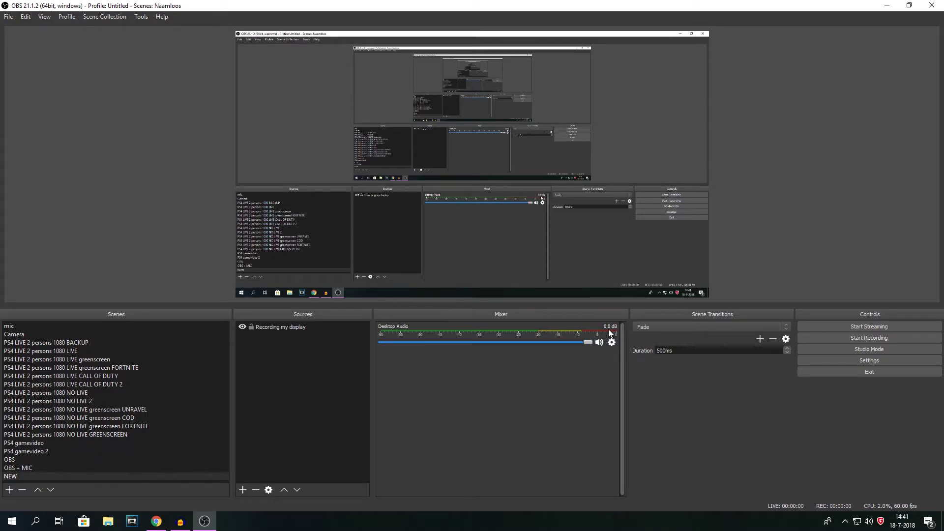
pyautogui.click(274, 327)
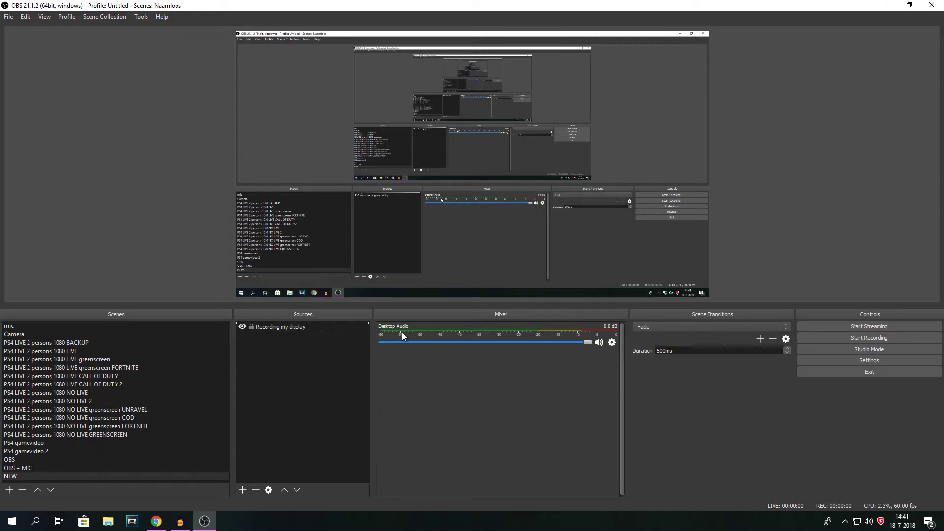
pyautogui.click(296, 329)
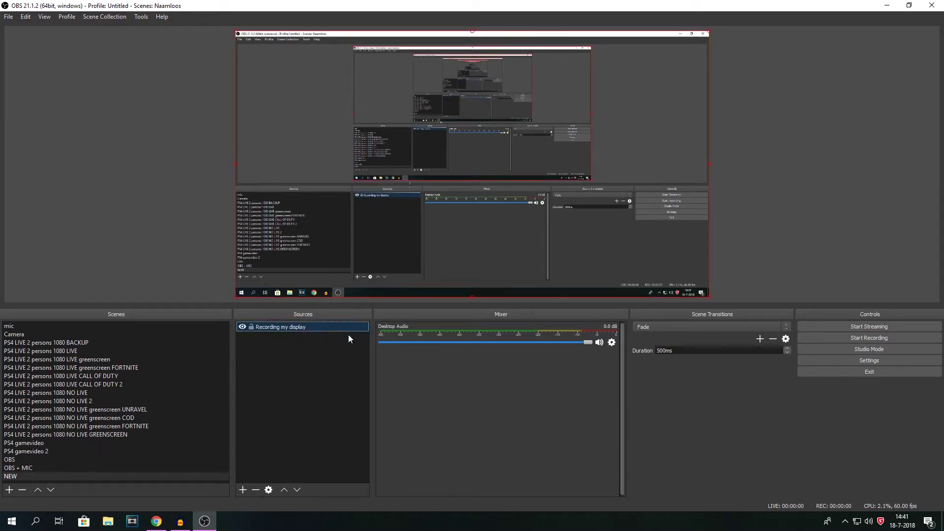
# Step: In the recording output settings, try a video bitrate of 5000, and set it back to 60000
pyautogui.click(888, 361)
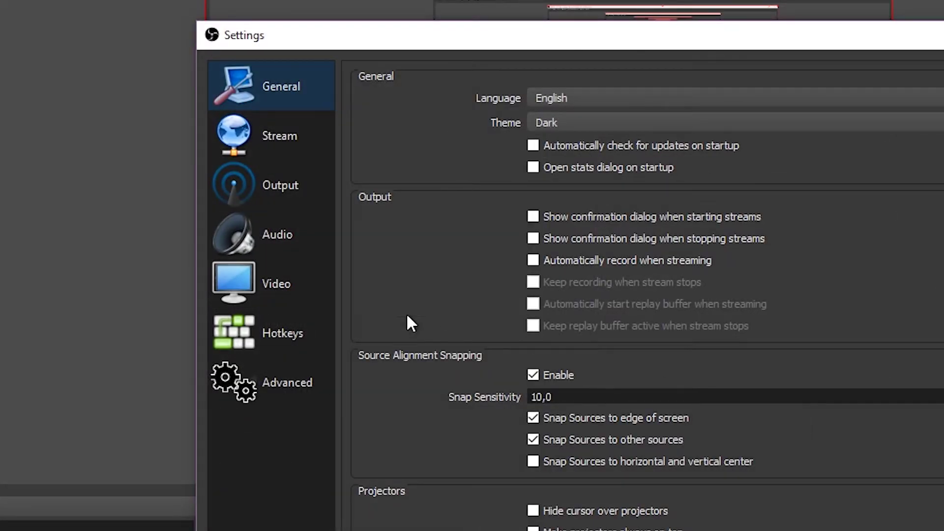
pyautogui.click(291, 237)
pyautogui.click(291, 183)
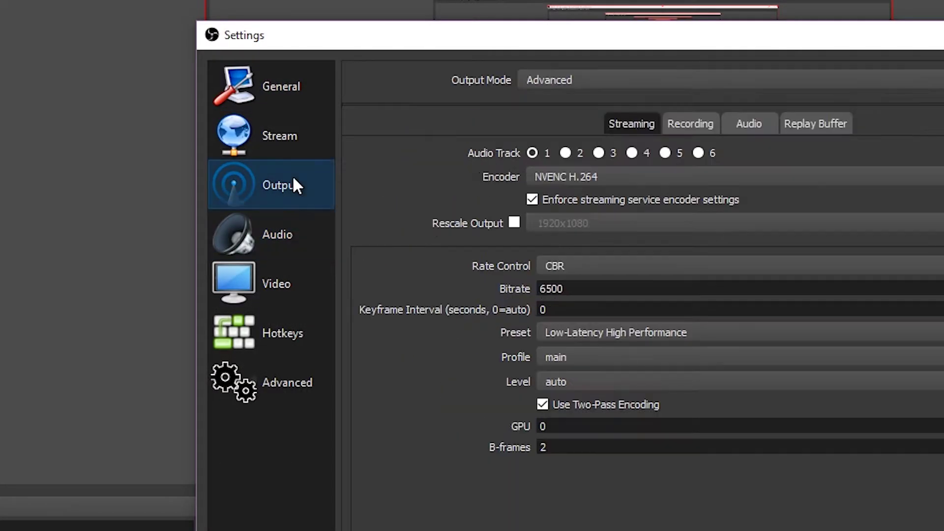
pyautogui.click(713, 137)
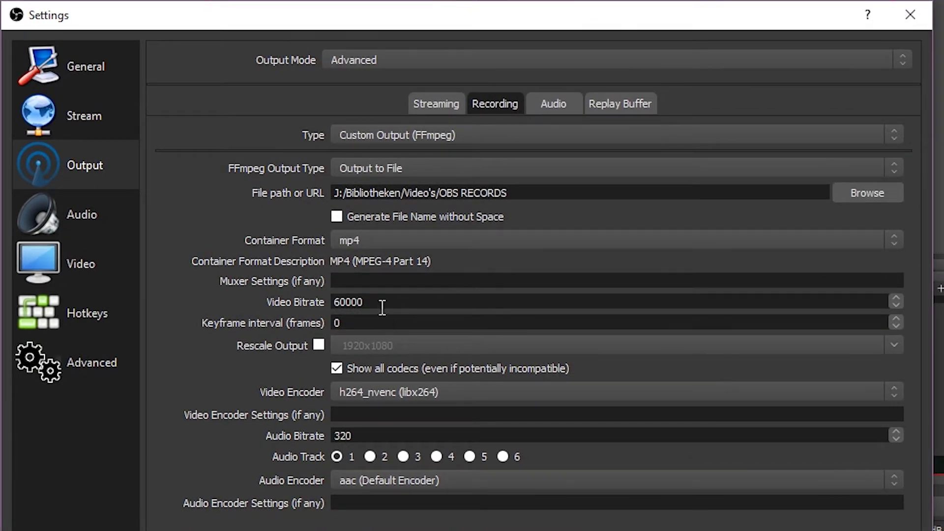
pyautogui.doubleClick(382, 305)
pyautogui.click(384, 302)
pyautogui.moveTo(386, 303); pyautogui.dragTo(297, 300)
pyautogui.write('5000')
pyautogui.moveTo(386, 296); pyautogui.dragTo(264, 302)
pyautogui.write('60000')
# Step: Review the recording's container format, video encoder and audio encoder options, keeping mp4, h264_nvenc (libx264) and aac
pyautogui.click(357, 238)
pyautogui.click(386, 239)
pyautogui.click(371, 399)
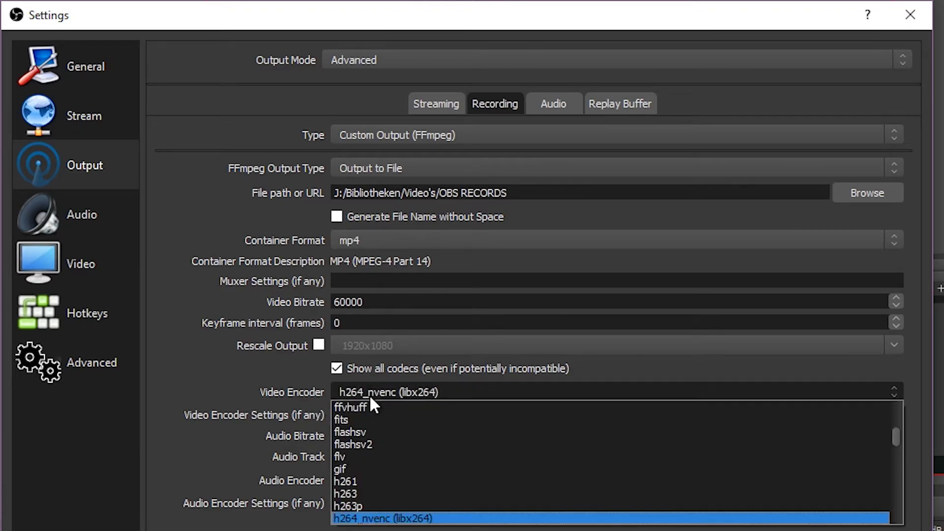
pyautogui.click(366, 387)
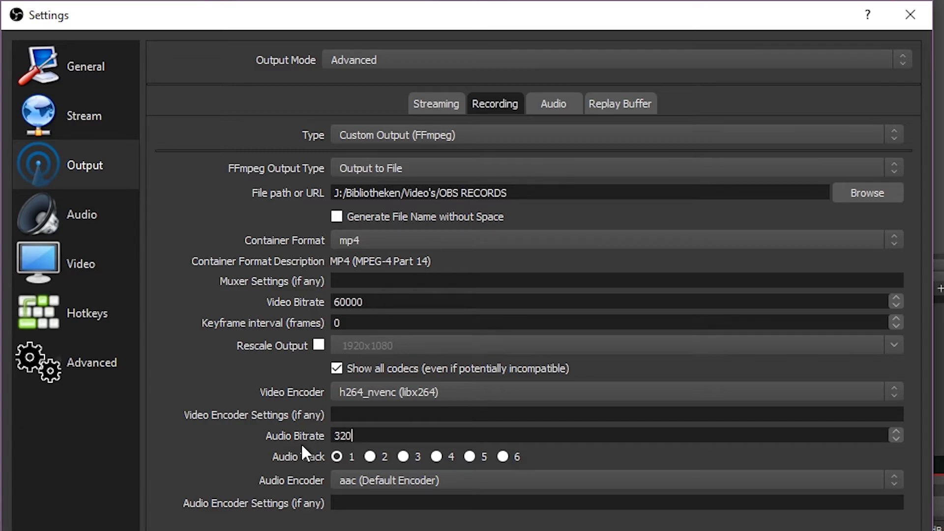
pyautogui.click(355, 481)
pyautogui.click(371, 480)
# Step: View and dismiss the recording folder picker, and check the Track 1 audio bitrate options in the output settings
pyautogui.click(839, 198)
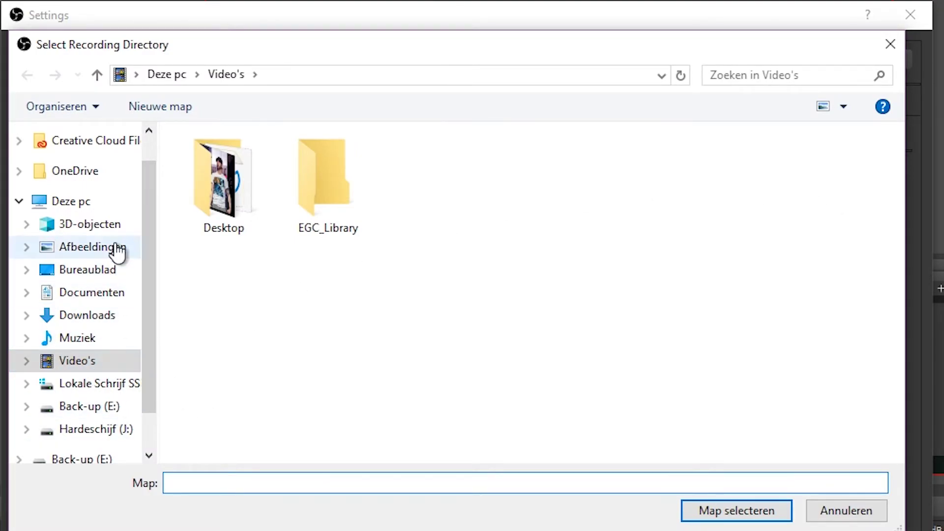
pyautogui.click(892, 44)
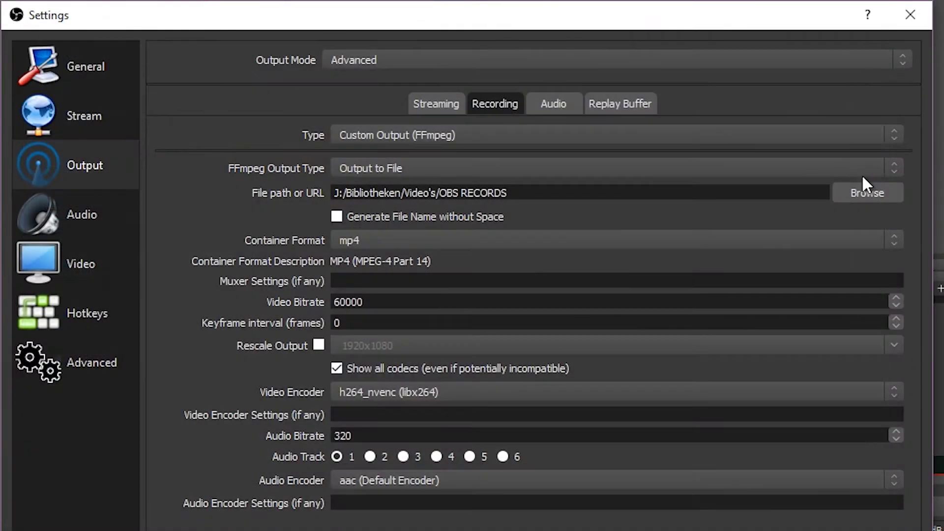
pyautogui.click(572, 107)
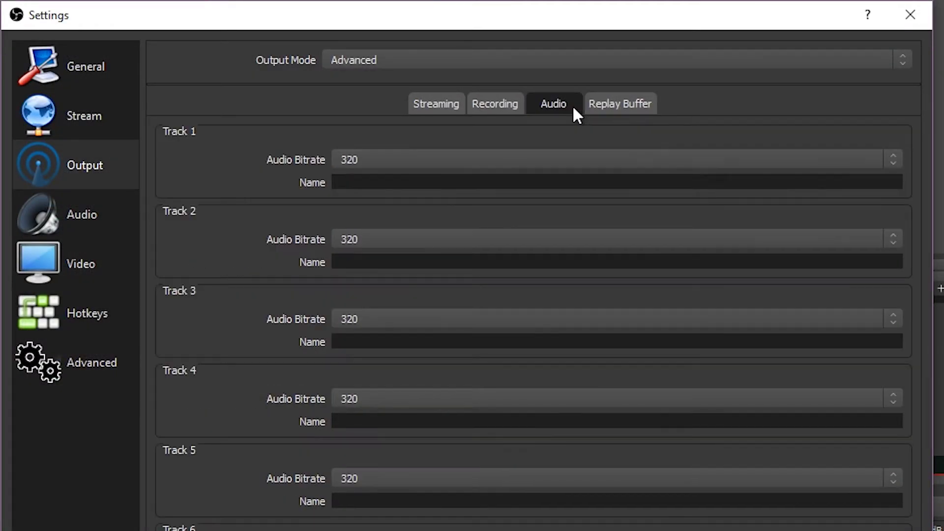
pyautogui.click(438, 160)
pyautogui.click(436, 154)
pyautogui.click(487, 104)
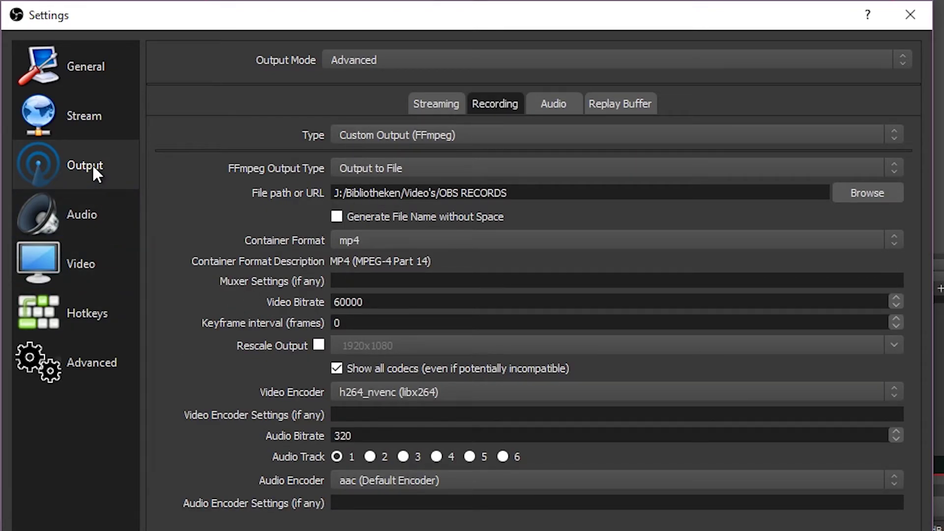
# Step: Review the audio settings, keep the video frame rate at 60 FPS, apply the settings and close them, leaving the source deselected
pyautogui.click(91, 206)
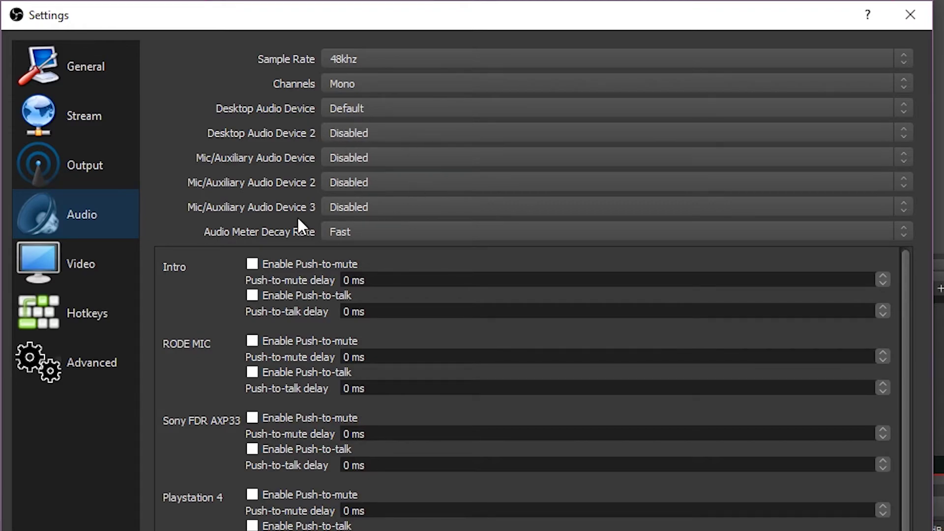
pyautogui.click(90, 268)
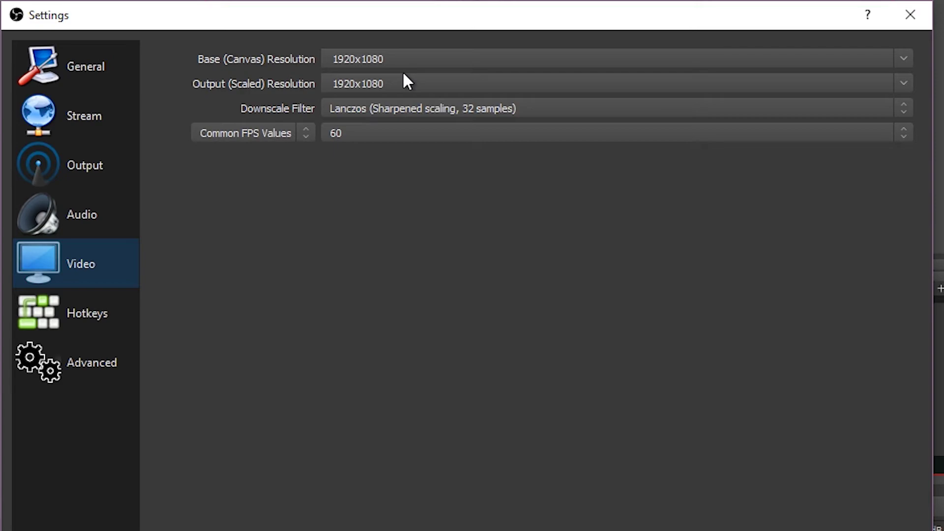
pyautogui.click(346, 135)
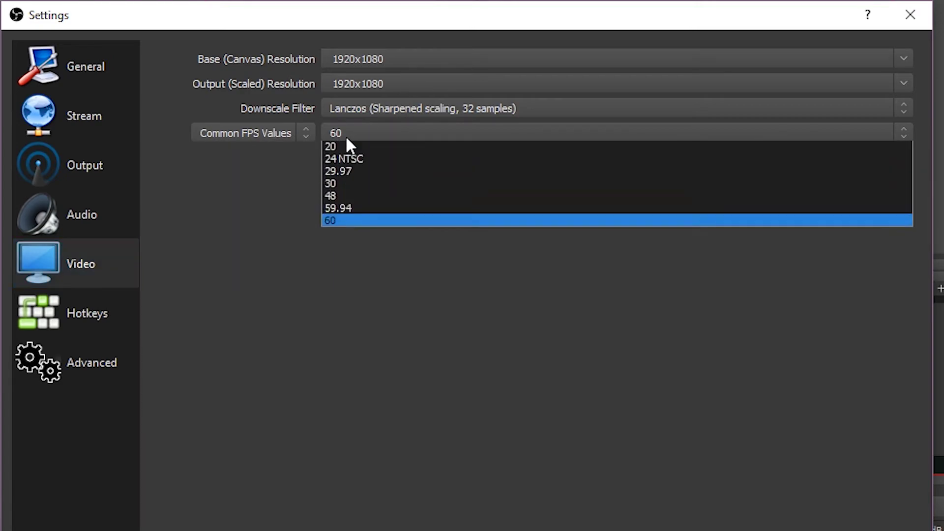
pyautogui.click(345, 135)
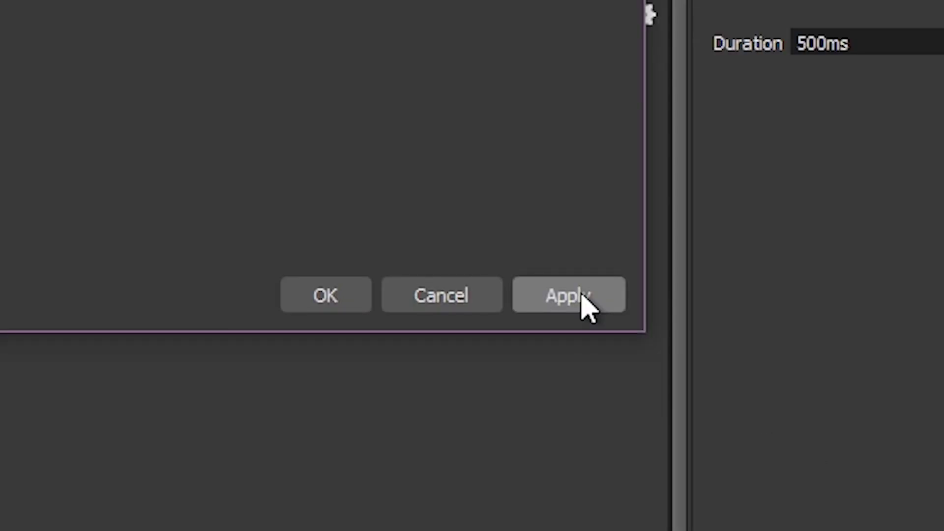
pyautogui.click(585, 300)
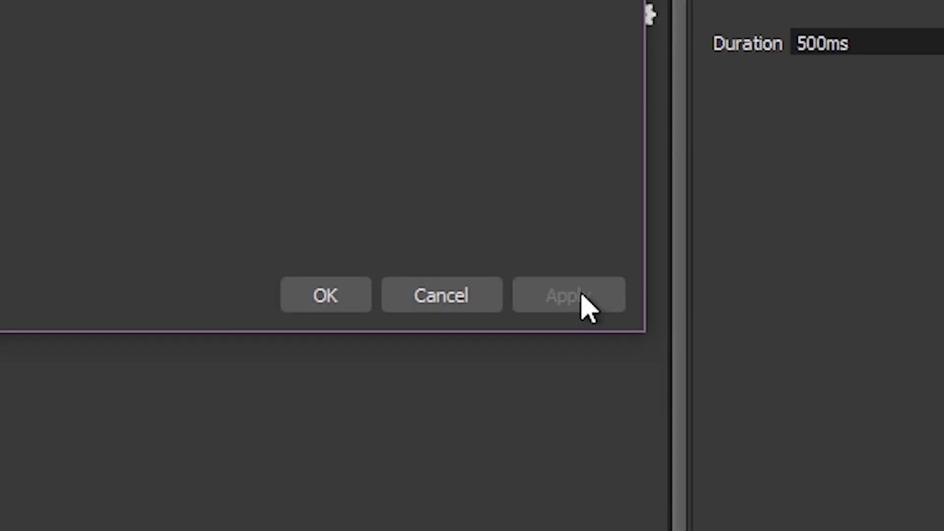
pyautogui.click(441, 295)
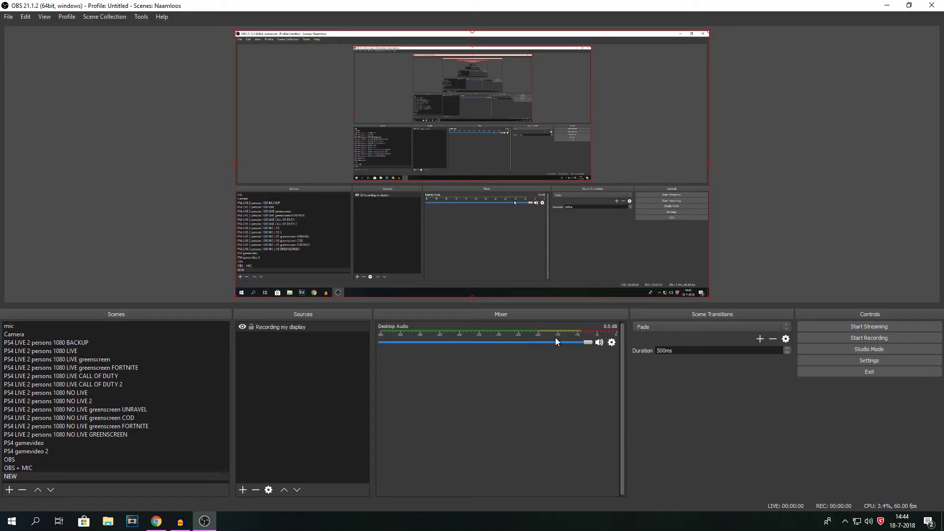
pyautogui.click(318, 351)
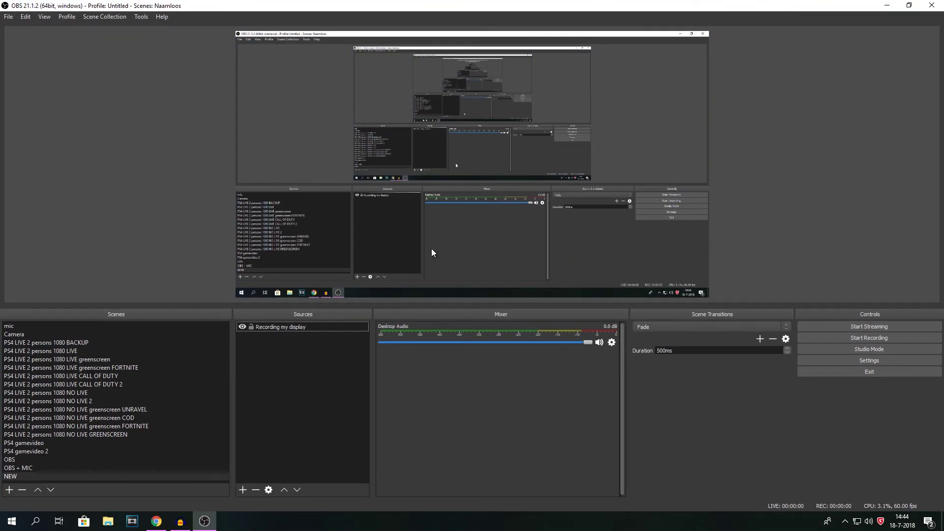
# Step: Start recording and draw several selection rectangles across the desktop as test footage
pyautogui.click(854, 338)
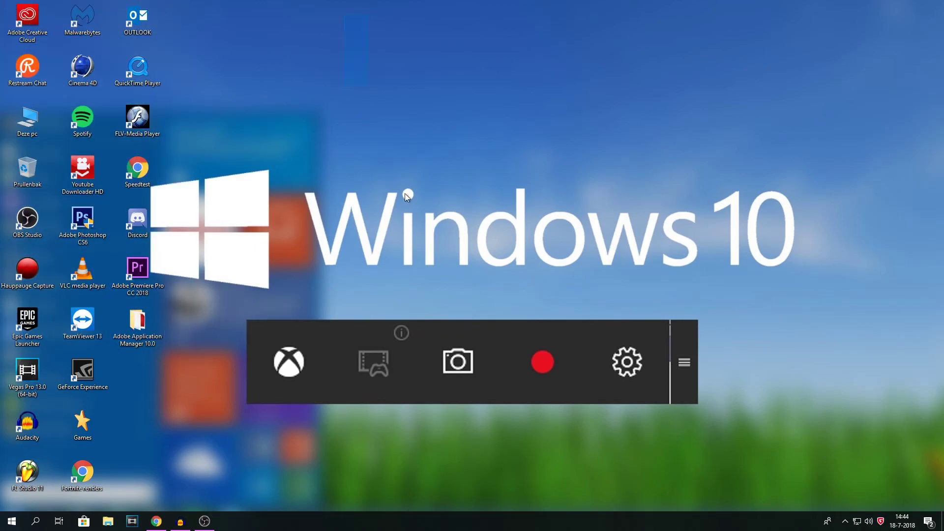
pyautogui.moveTo(340, 141); pyautogui.dragTo(699, 341)
pyautogui.moveTo(702, 390); pyautogui.dragTo(246, 129)
pyautogui.moveTo(233, 22); pyautogui.dragTo(66, 319)
pyautogui.moveTo(129, 323); pyautogui.dragTo(239, 324)
pyautogui.moveTo(187, 26); pyautogui.dragTo(83, 26)
# Step: Switch back to OBS Studio, maximize its window, and stop the recording
pyautogui.click(205, 520)
pyautogui.doubleClick(478, 78)
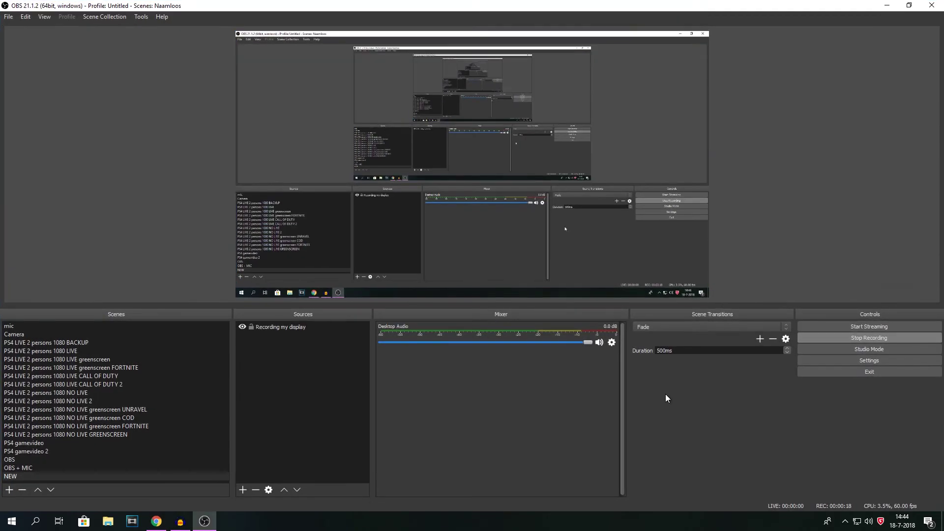
pyautogui.click(874, 335)
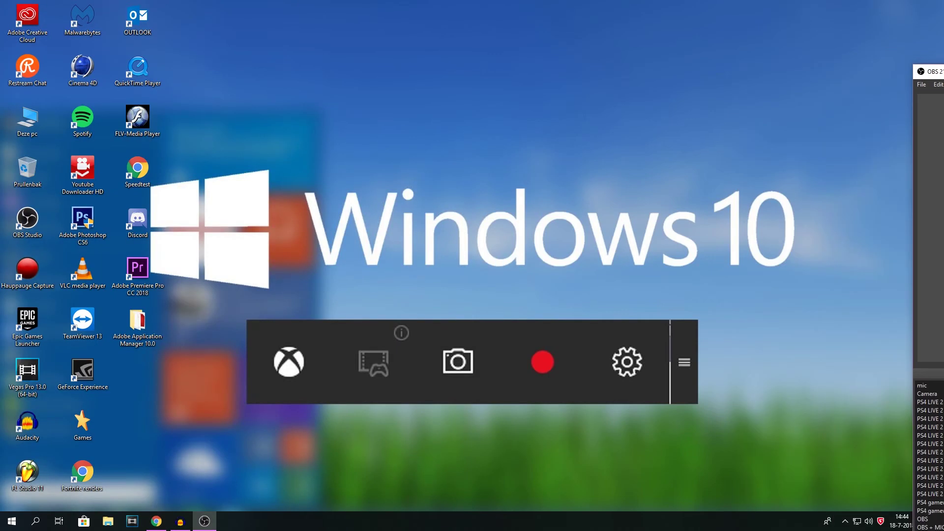
# Step: Switch to File Explorer, maximize it, and go to the J:/Bibliotheken/Video's/OBS RECORDS folder
pyautogui.doubleClick(29, 118)
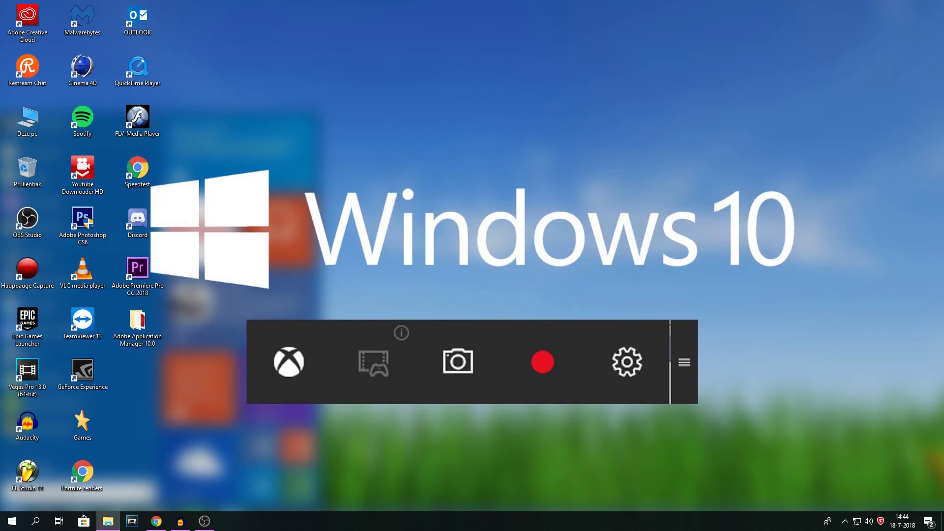
pyautogui.doubleClick(415, 31)
pyautogui.click(61, 221)
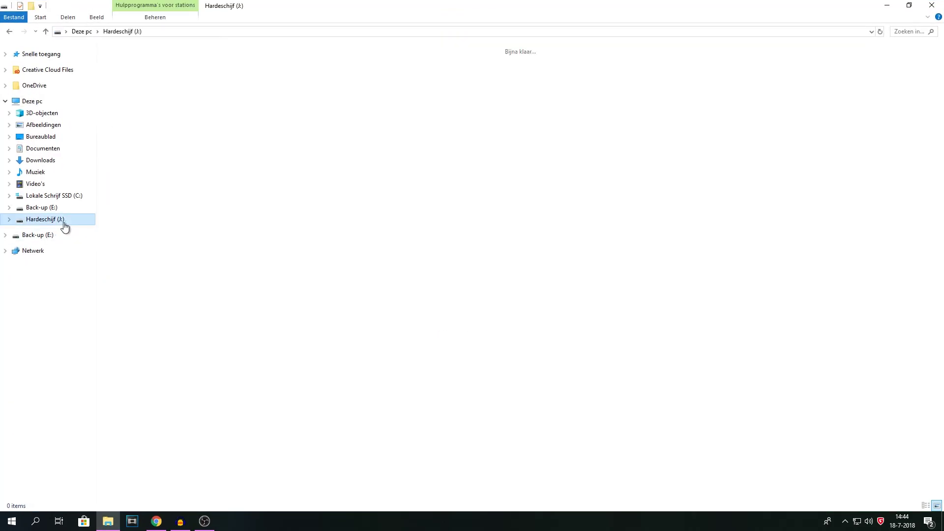
pyautogui.doubleClick(138, 82)
pyautogui.doubleClick(158, 125)
pyautogui.click(163, 83)
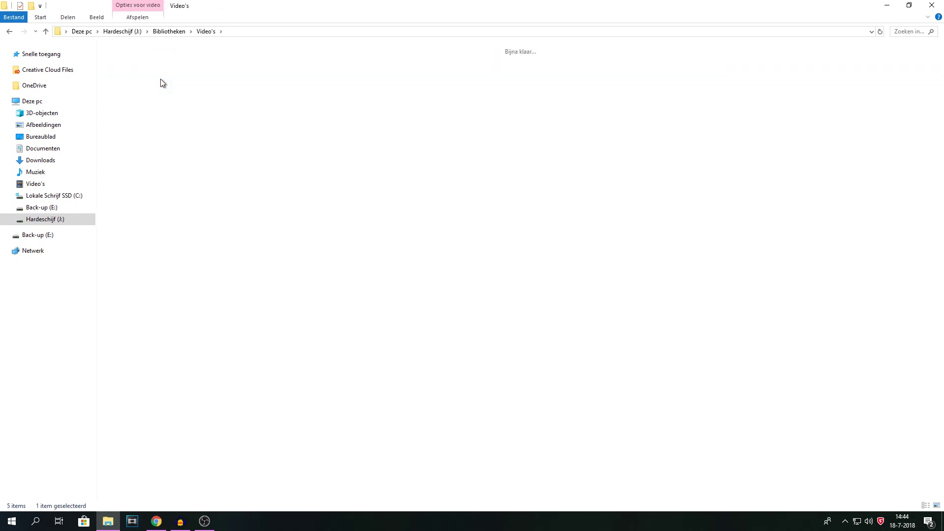
pyautogui.doubleClick(162, 83)
pyautogui.doubleClick(760, 296)
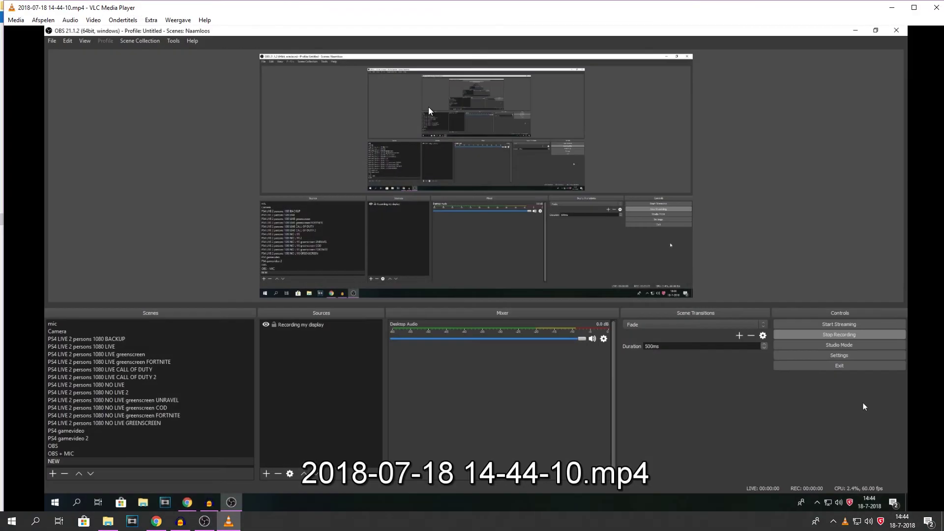
pyautogui.doubleClick(865, 407)
pyautogui.moveTo(246, 509); pyautogui.dragTo(403, 508)
pyautogui.click(474, 509)
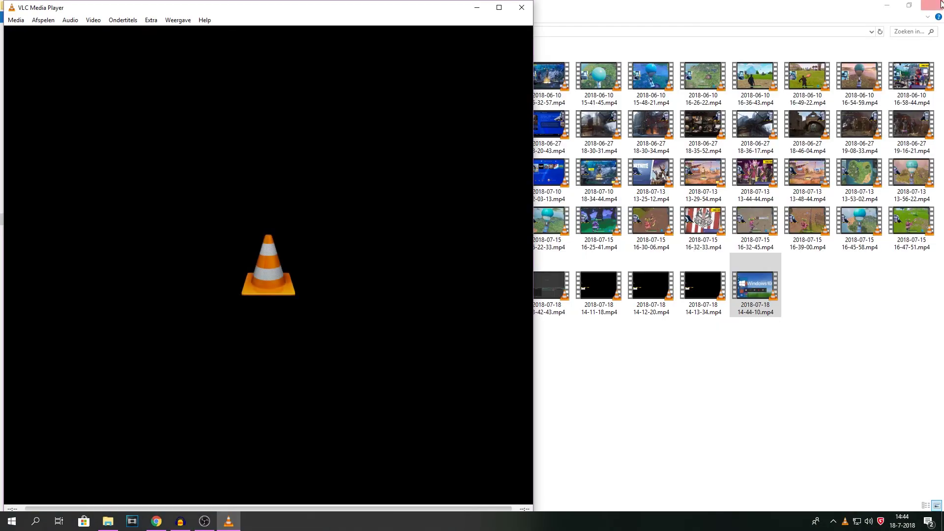
pyautogui.click(522, 7)
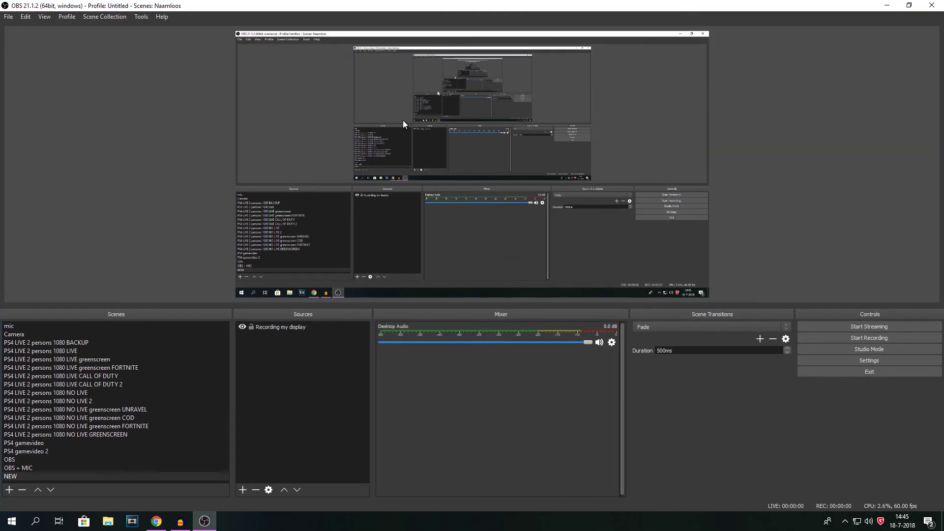
# Step: Disable the preview of the NEW scene
pyautogui.rightClick(411, 125)
pyautogui.click(415, 127)
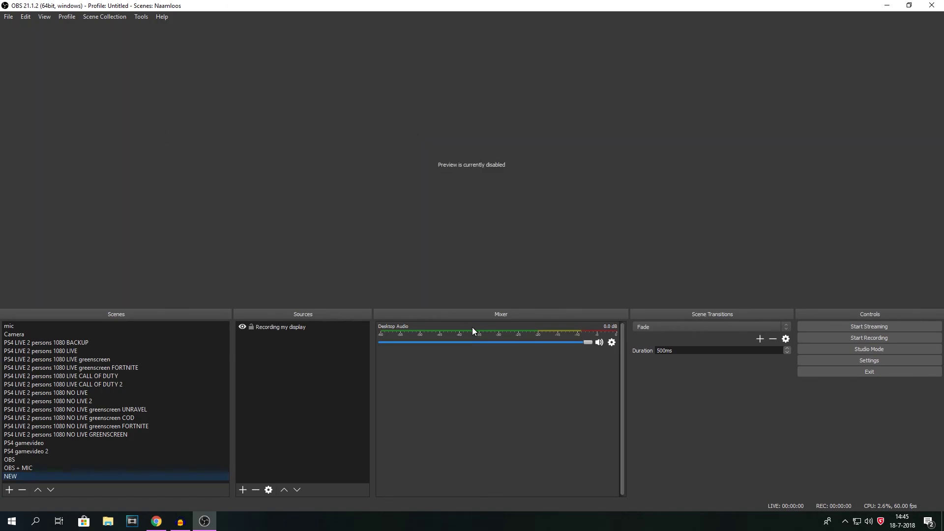